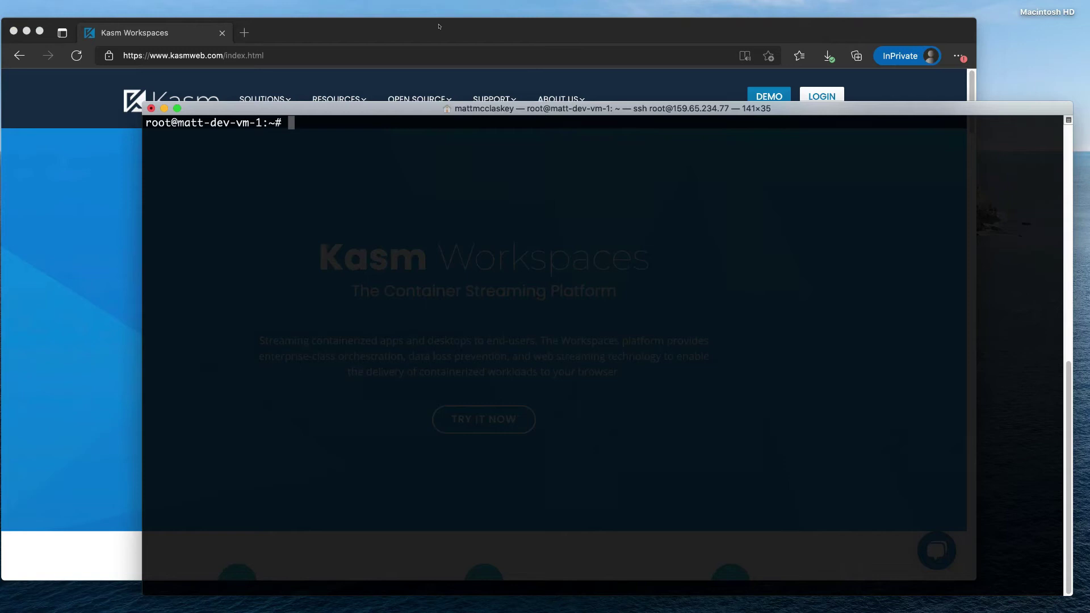
- From the Kasm Resources > Downloads page, copy the Kasm Workspaces 1.9.0 download link
{"action": "left_click", "coordinate": [439, 26]}
{"action": "mouse_move", "coordinate": [352, 94]}
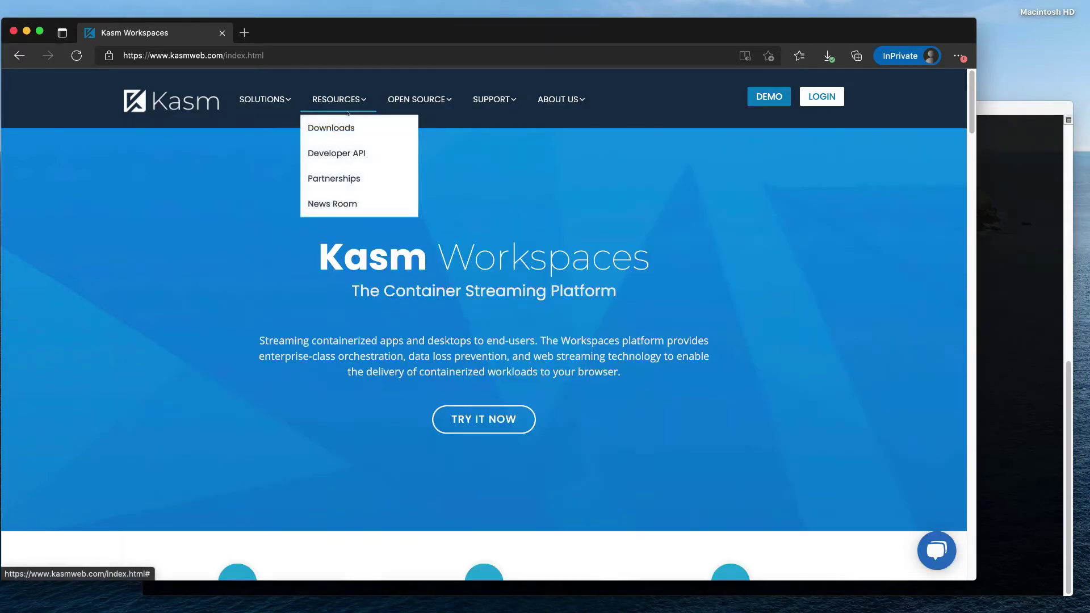
{"action": "left_click", "coordinate": [343, 122]}
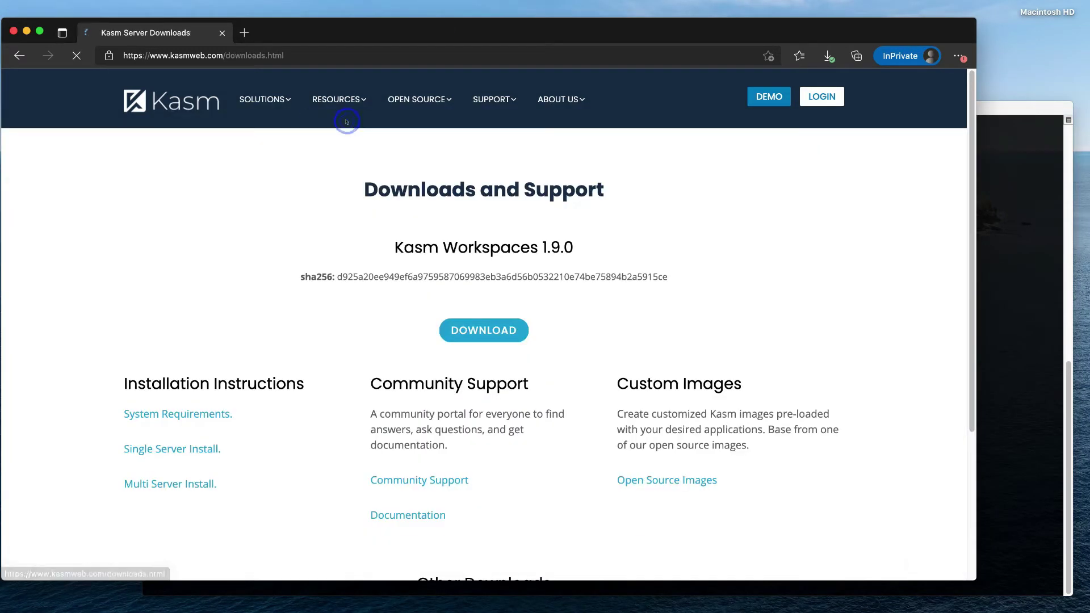
{"action": "right_click", "coordinate": [503, 336]}
{"action": "left_click", "coordinate": [548, 66]}
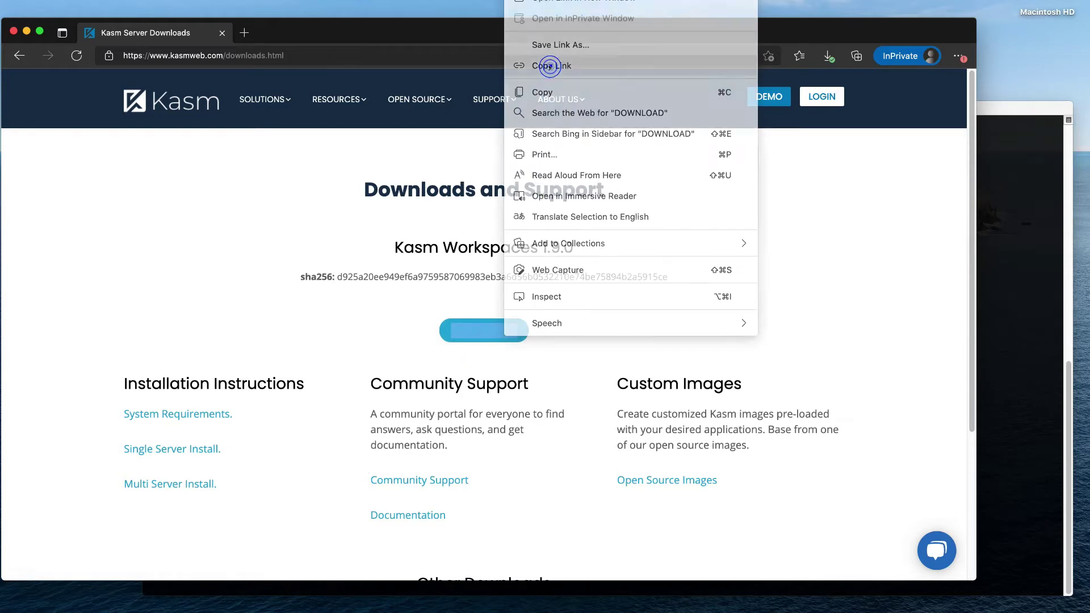
- In the training folder, download the Kasm release archive with wget using the copied URL
{"action": "left_click", "coordinate": [1010, 233]}
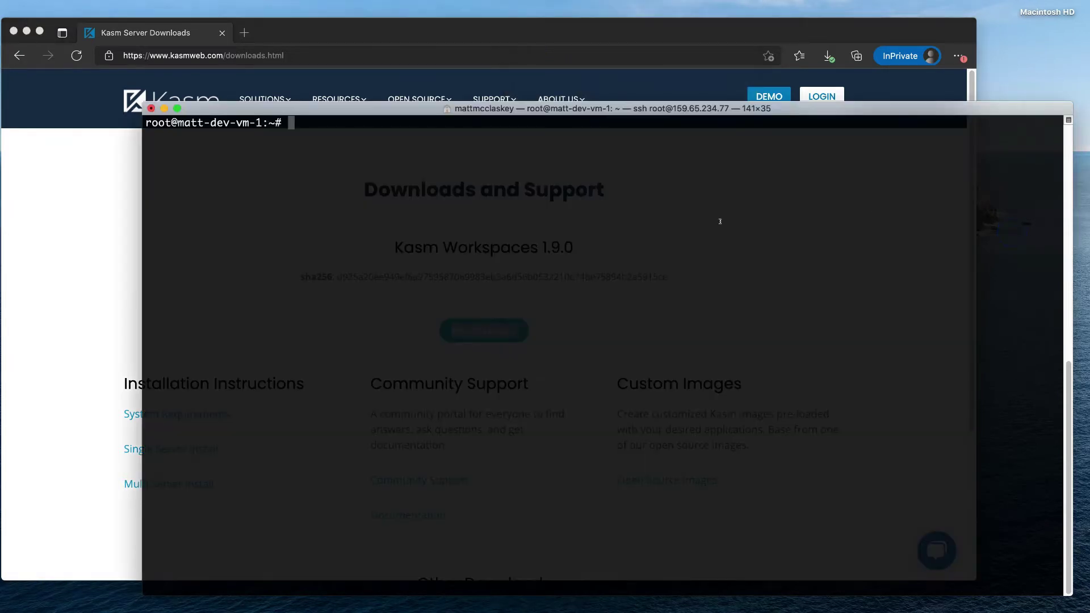
{"action": "type", "text": "cd trai"}
{"action": "key", "text": "Tab"}
{"action": "key", "text": "Return"}
{"action": "type", "text": "wget"}
{"action": "type", "text": "https://kasm-static-content.s3.amazonaws.com/kasm_release_1.9.0.077388.tar.gz"}
{"action": "key", "text": "Return"}
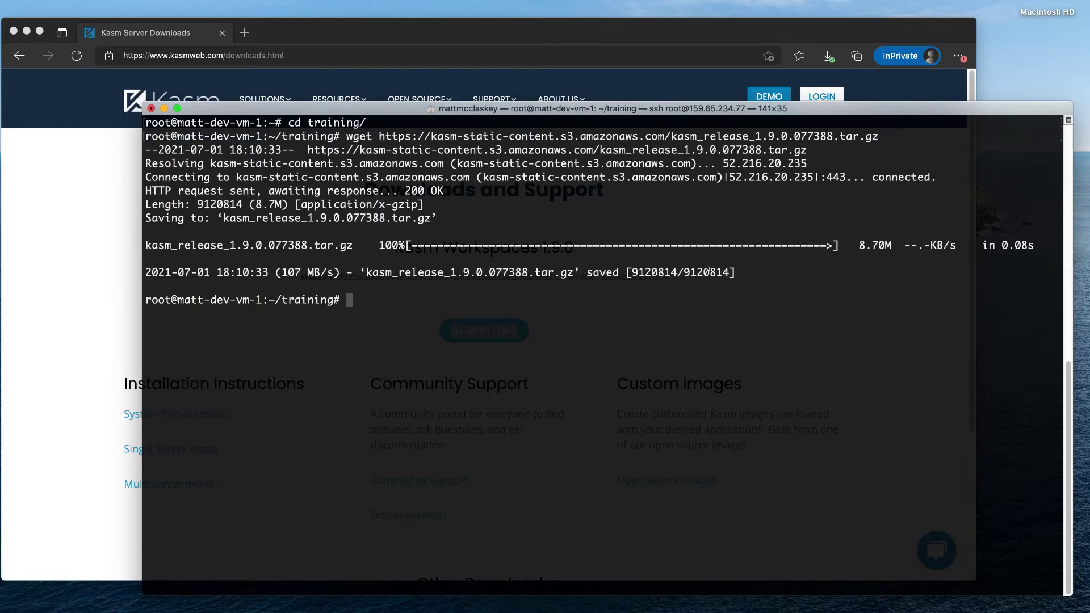
- Extract the Kasm release archive with tar -xzvf
{"action": "type", "text": "tar -xzvf kasm"}
{"action": "key", "text": "Tab"}
{"action": "key", "text": "Return"}
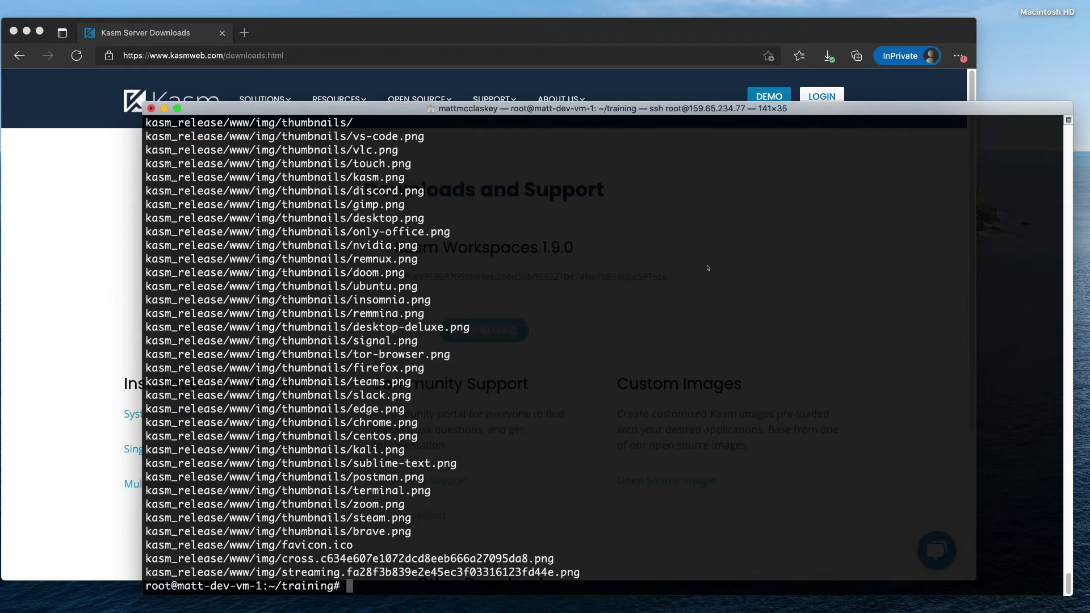
- Enter the command sudo kasm_release/install.sh at the prompt
{"action": "type", "text": "sudo kasm_r"}
{"action": "key", "text": "Tab"}
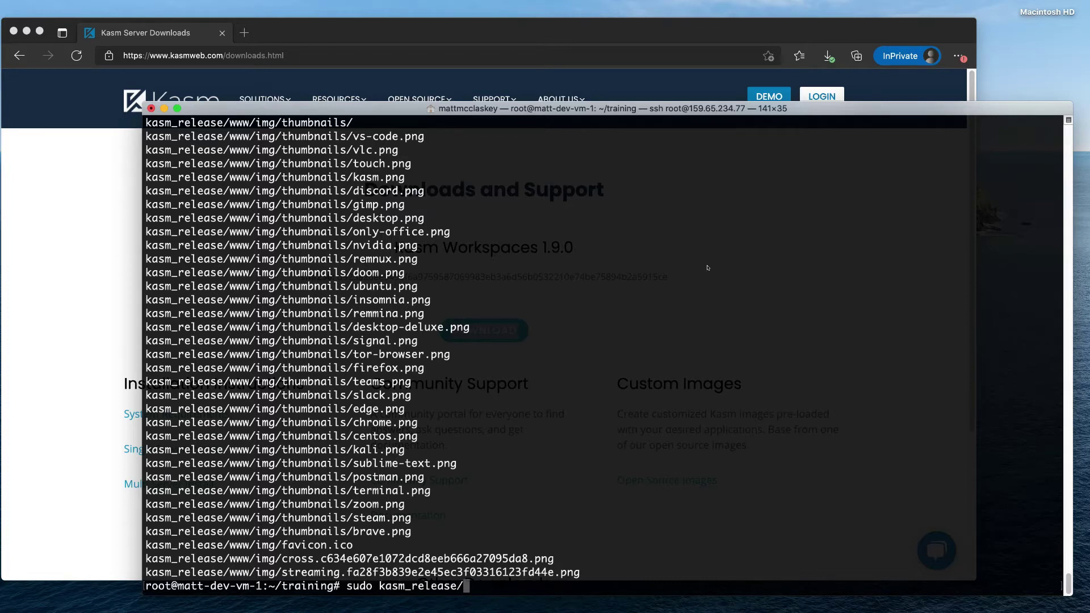
{"action": "type", "text": "insta"}
{"action": "key", "text": "Tab"}
- Run install.sh, answering y to the licence agreement and y to continue without swap
{"action": "key", "text": "Return"}
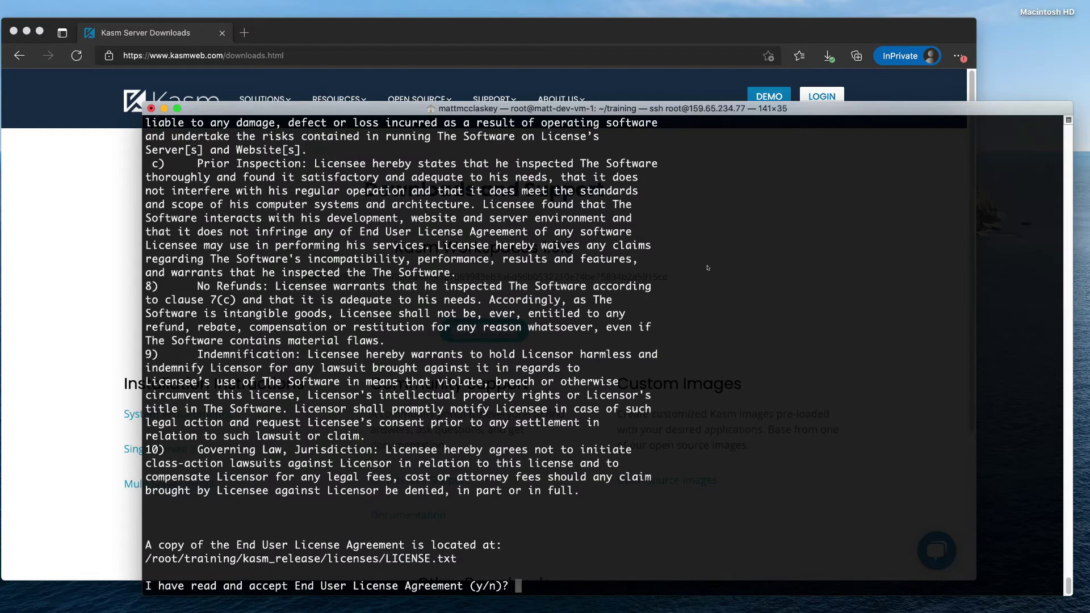
{"action": "type", "text": "y"}
{"action": "key", "text": "Return"}
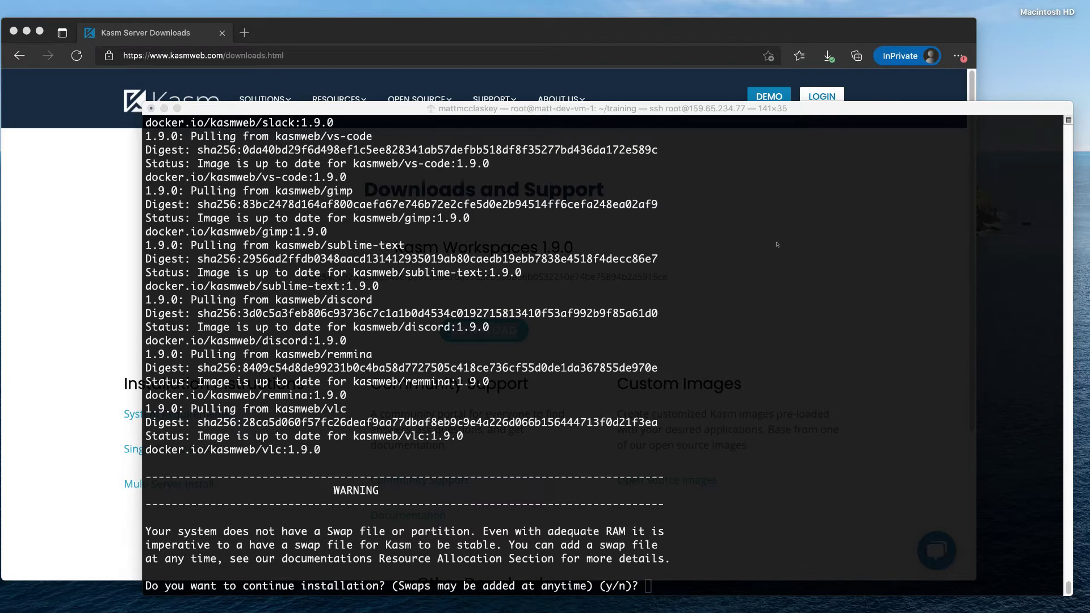
{"action": "left_click", "coordinate": [758, 269]}
{"action": "type", "text": "y"}
{"action": "key", "text": "Return"}
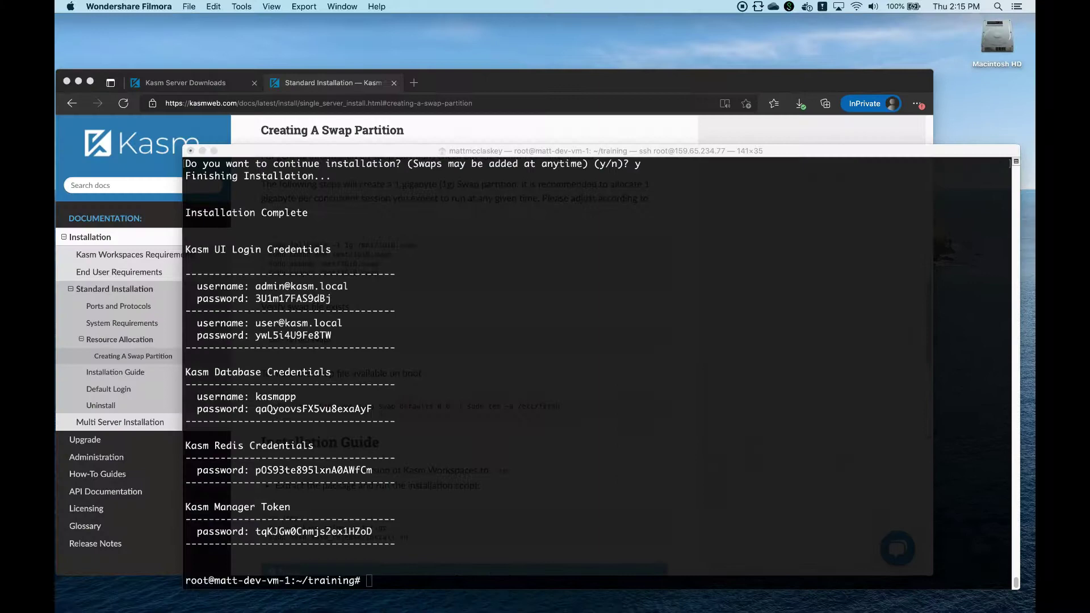
- Copy the printed Kasm credentials block from Terminal into a new Sublime Text document
{"action": "key", "text": "super+n"}
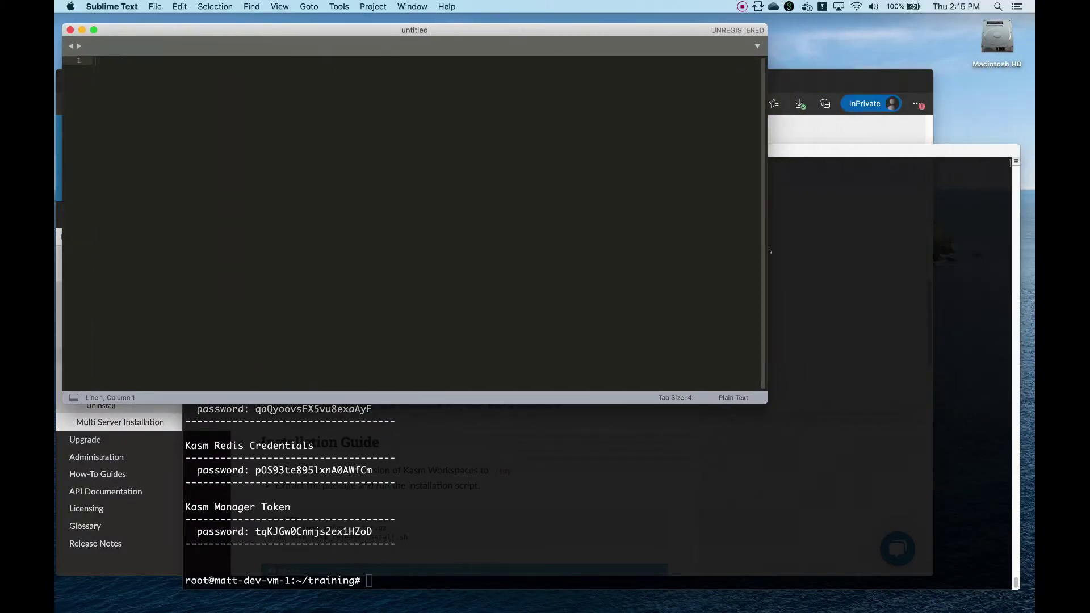
{"action": "left_click", "coordinate": [848, 327]}
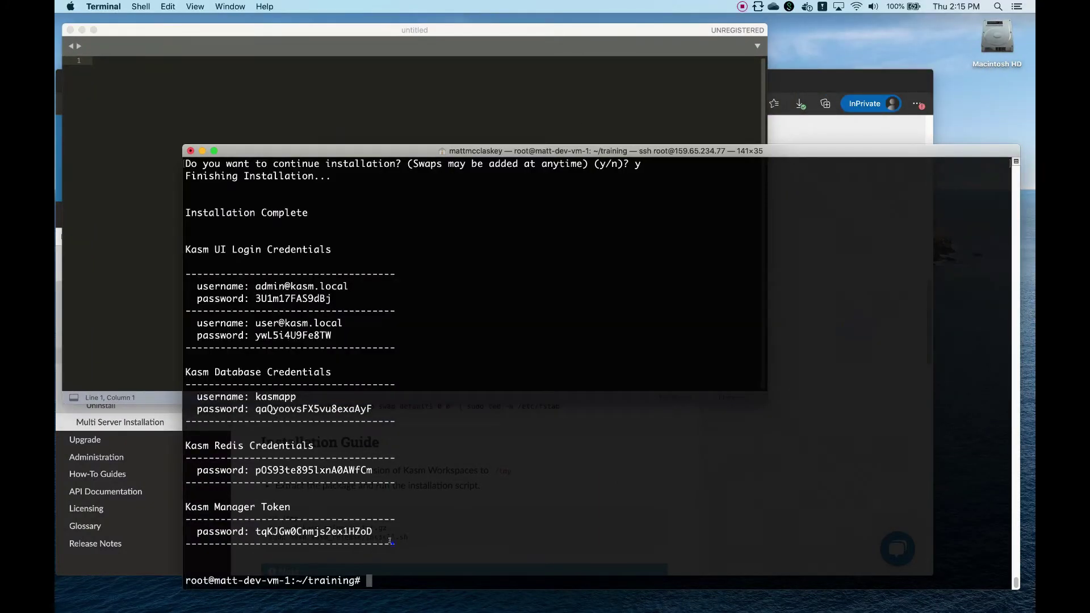
{"action": "left_click_drag", "start_coordinate": [390, 542], "coordinate": [188, 250]}
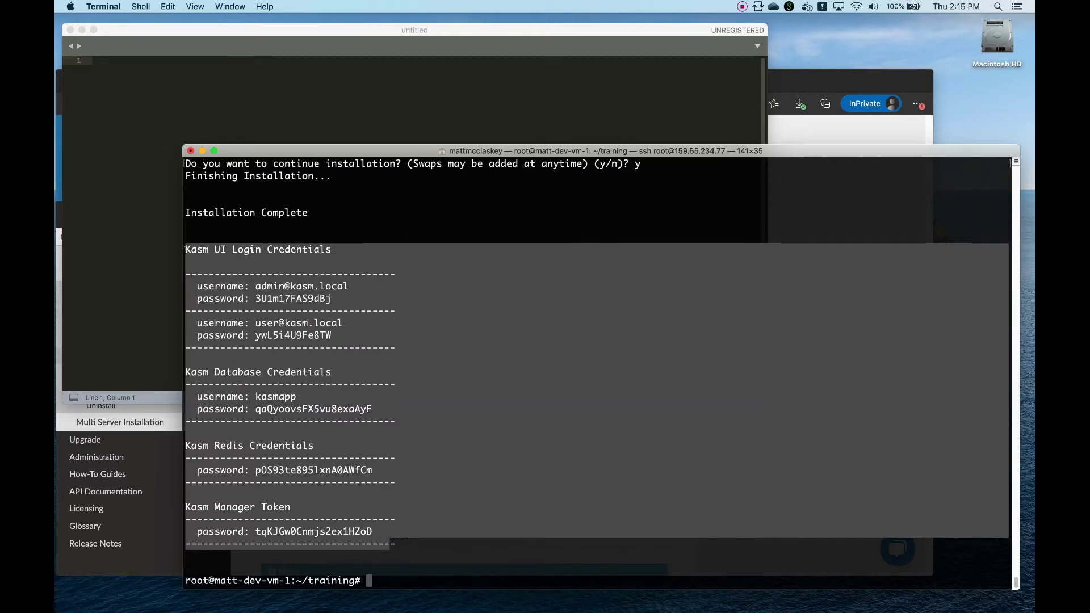
{"action": "right_click", "coordinate": [219, 259]}
{"action": "left_click", "coordinate": [240, 379]}
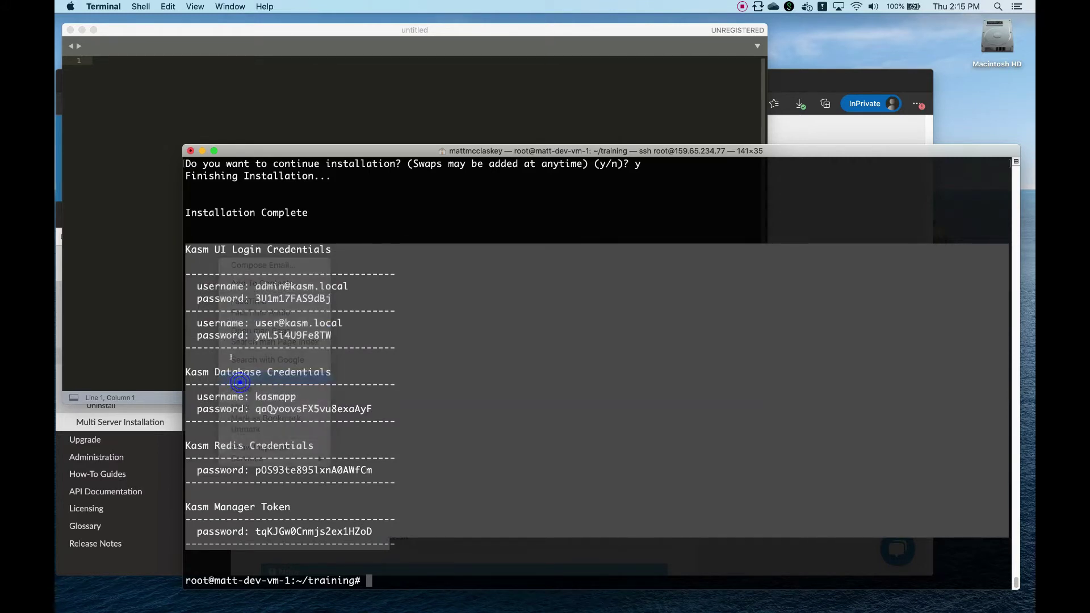
{"action": "right_click", "coordinate": [133, 116]}
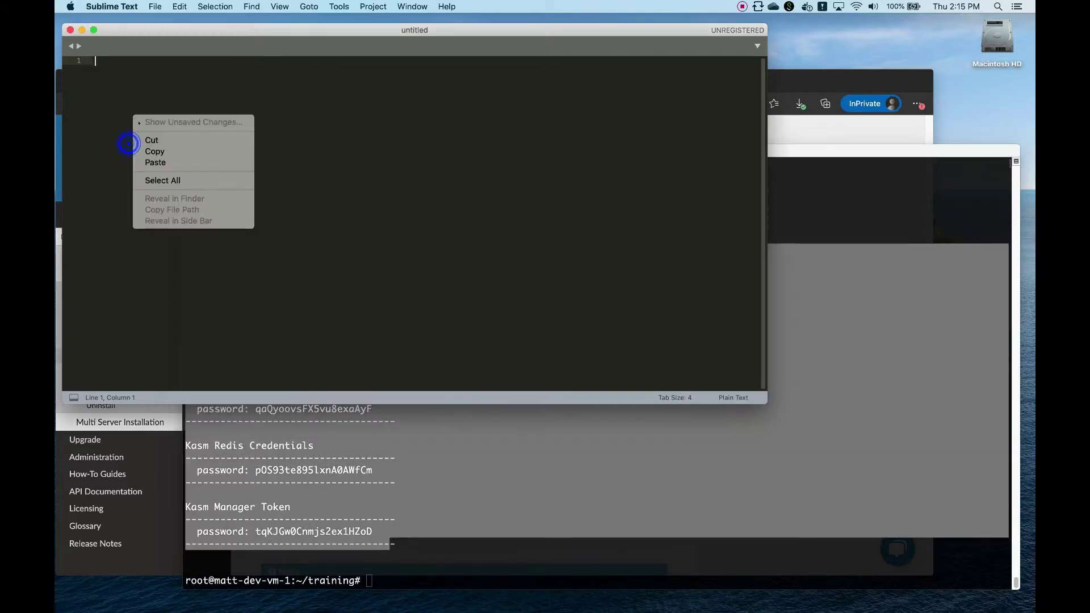
{"action": "left_click", "coordinate": [155, 162]}
{"action": "left_click", "coordinate": [876, 249]}
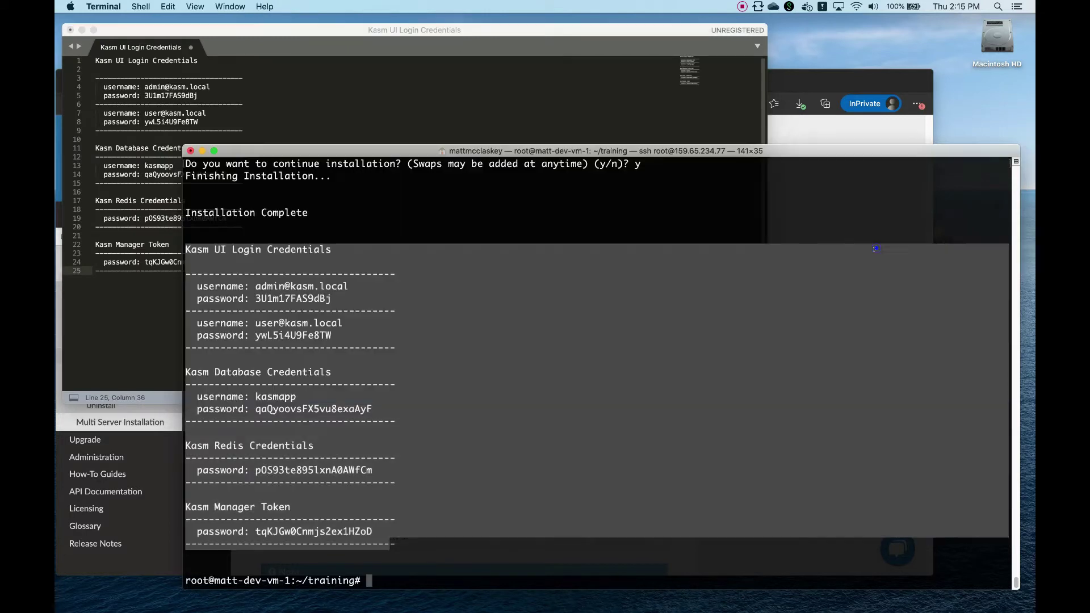
{"action": "left_click", "coordinate": [705, 224]}
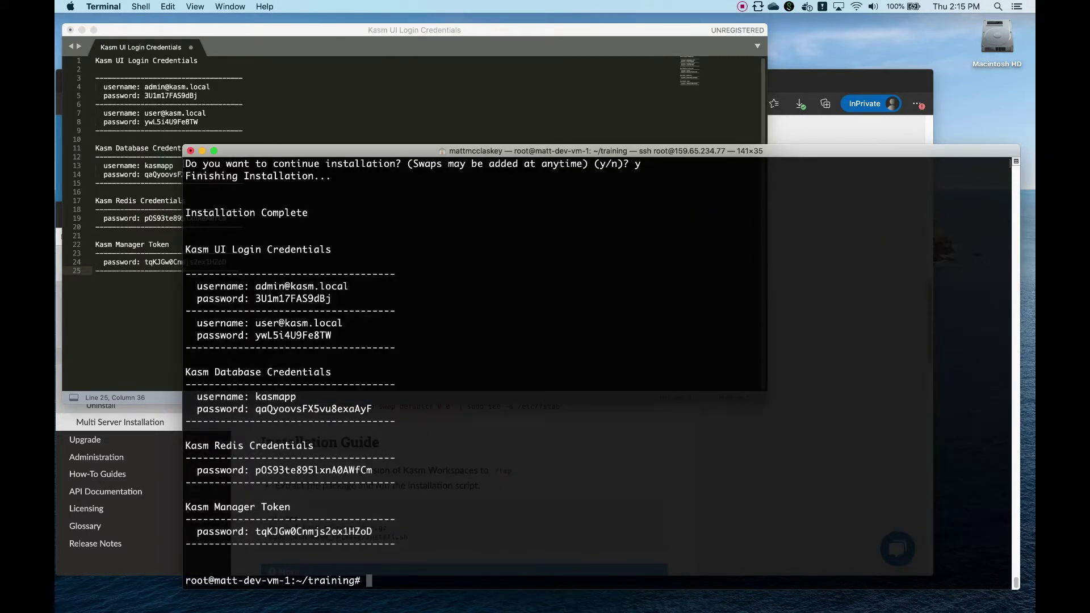
- Arrange Terminal beside the swap docs and create a 2 GB /mnt/2gib.swap with permissions 600
{"action": "key", "text": "super+Tab"}
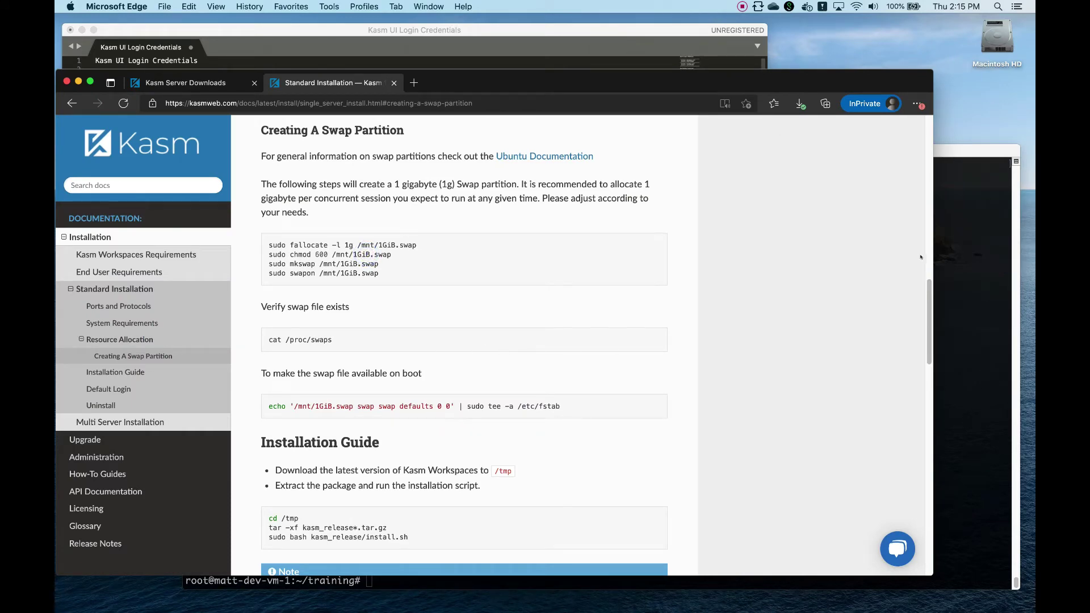
{"action": "left_click", "coordinate": [973, 240]}
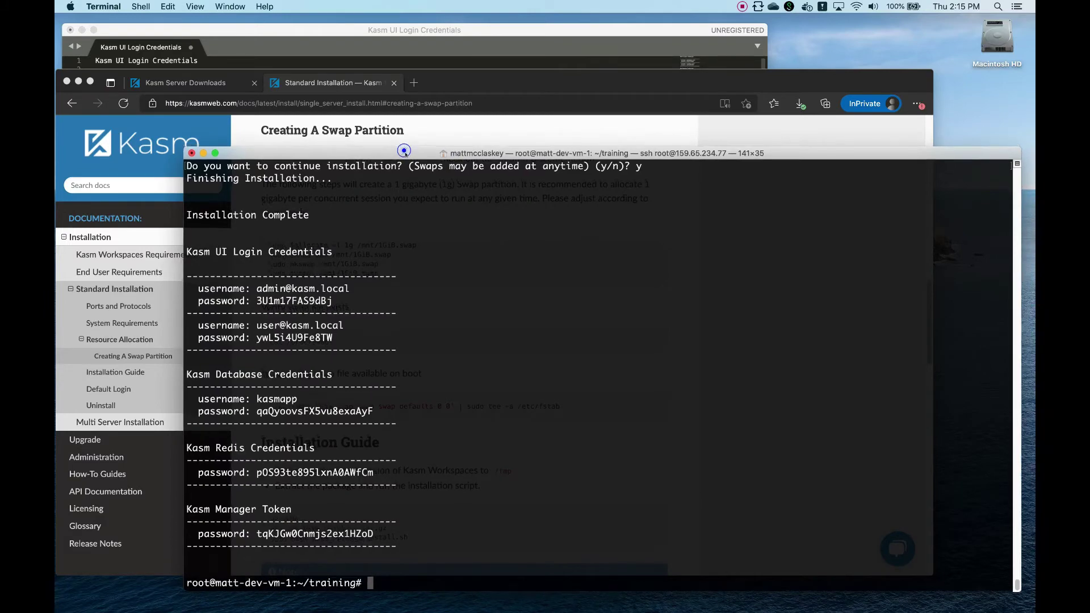
{"action": "left_click_drag", "start_coordinate": [348, 151], "coordinate": [351, 166]}
{"action": "left_click_drag", "start_coordinate": [180, 160], "coordinate": [183, 279]}
{"action": "type", "text": "sudo fallocate -l "}
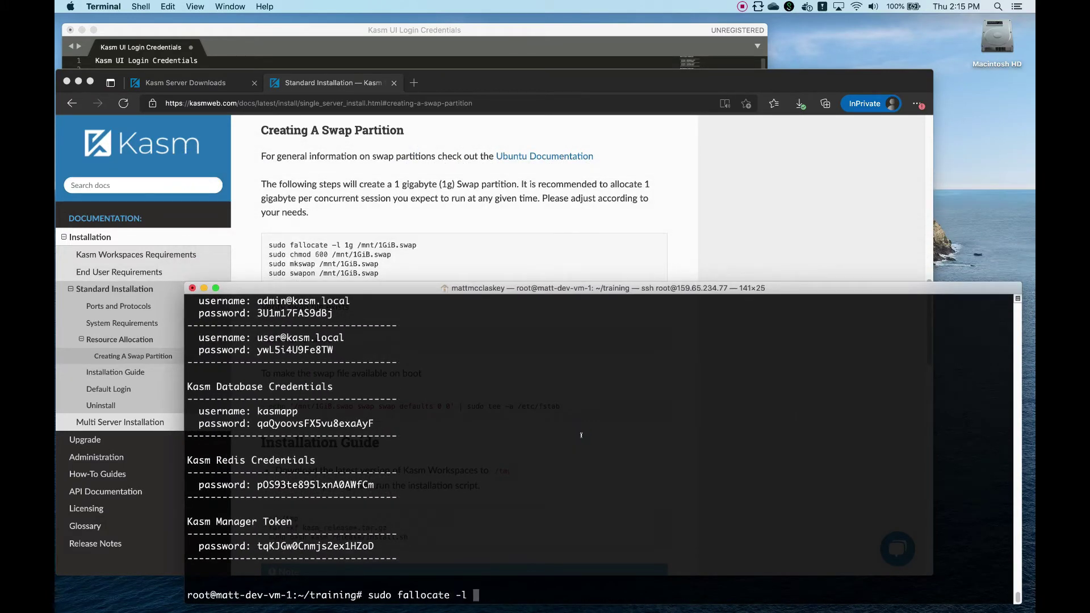
{"action": "type", "text": "2g /mnt/2gib.swap"}
{"action": "key", "text": "Return"}
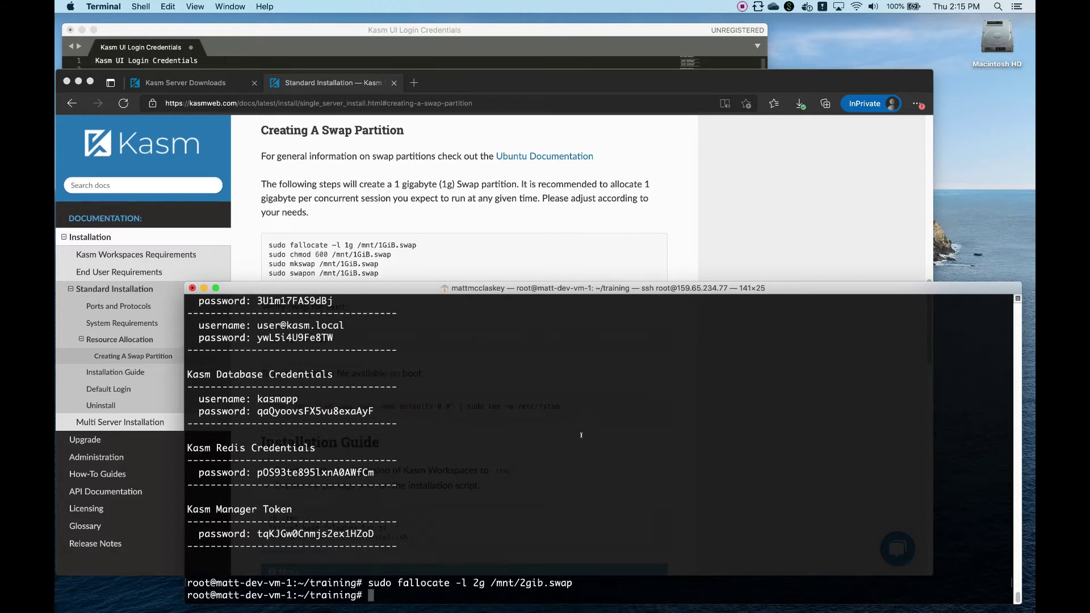
{"action": "type", "text": "sudo chmod 600 /mnt/2gib.swap"}
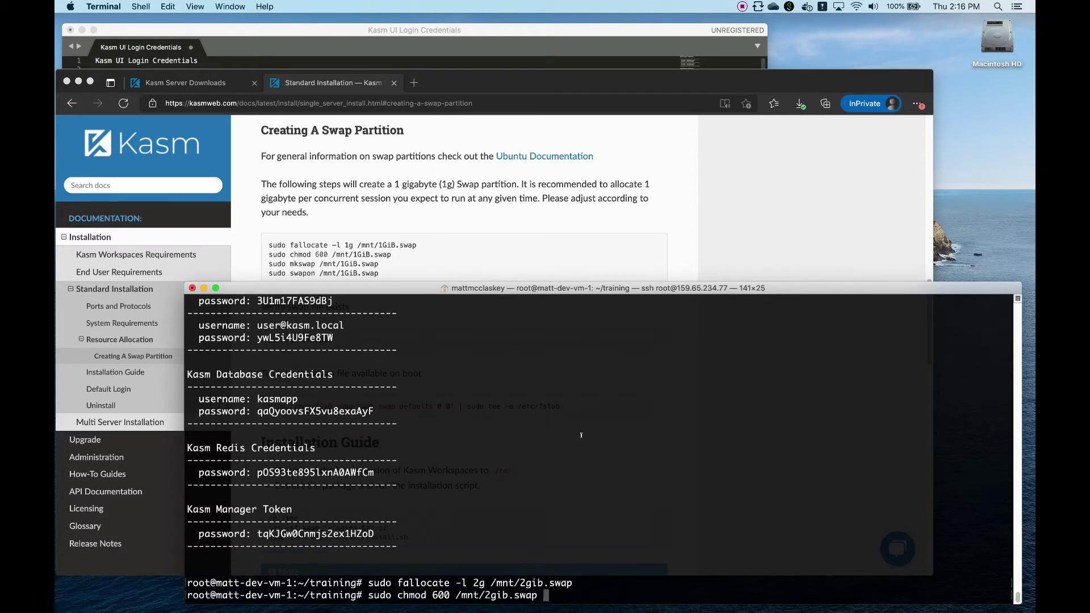
{"action": "key", "text": "Return"}
- Format and enable /mnt/2gib.swap as swap, then check it with free -h
{"action": "type", "text": "sudo mkswap /mnt/2gib.swap"}
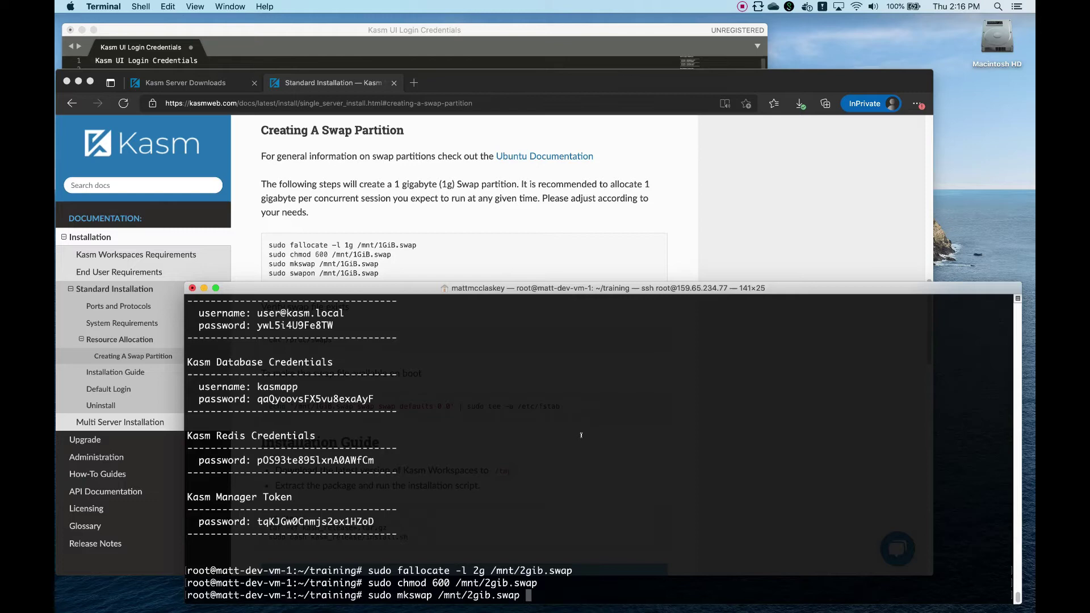
{"action": "key", "text": "Return"}
{"action": "type", "text": "sudo swapon /mnt/2gib.swap"}
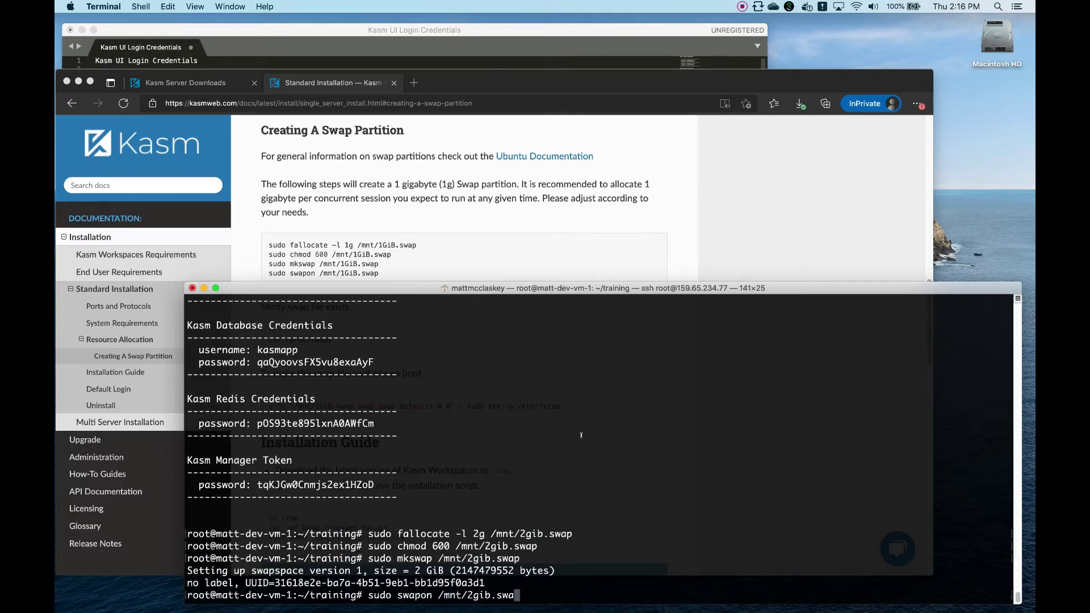
{"action": "key", "text": "Return"}
{"action": "type", "text": "free -h"}
{"action": "key", "text": "Return"}
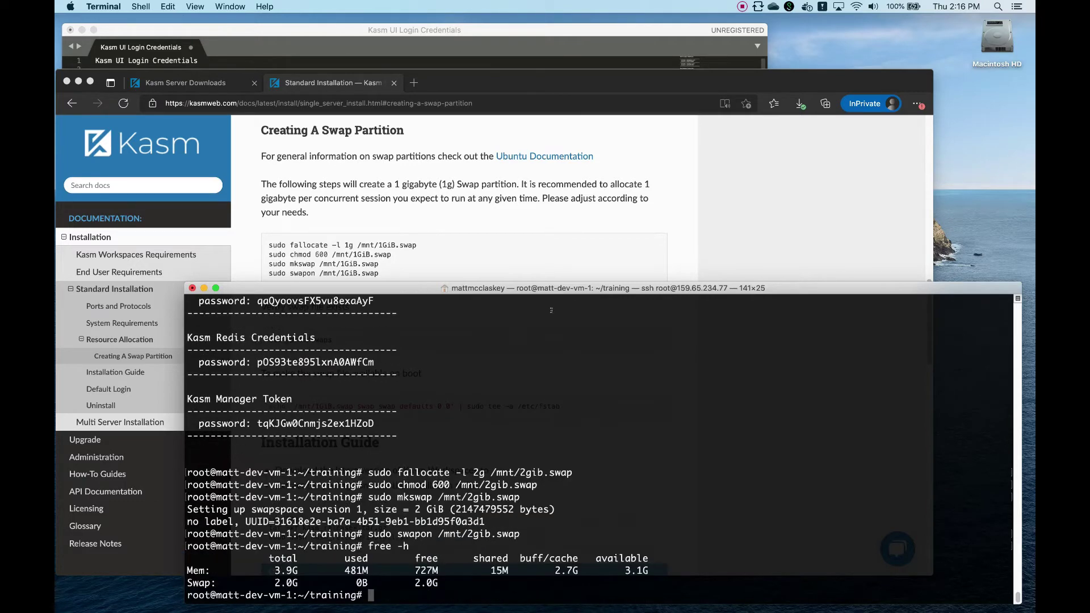
{"action": "key", "text": "F9"}
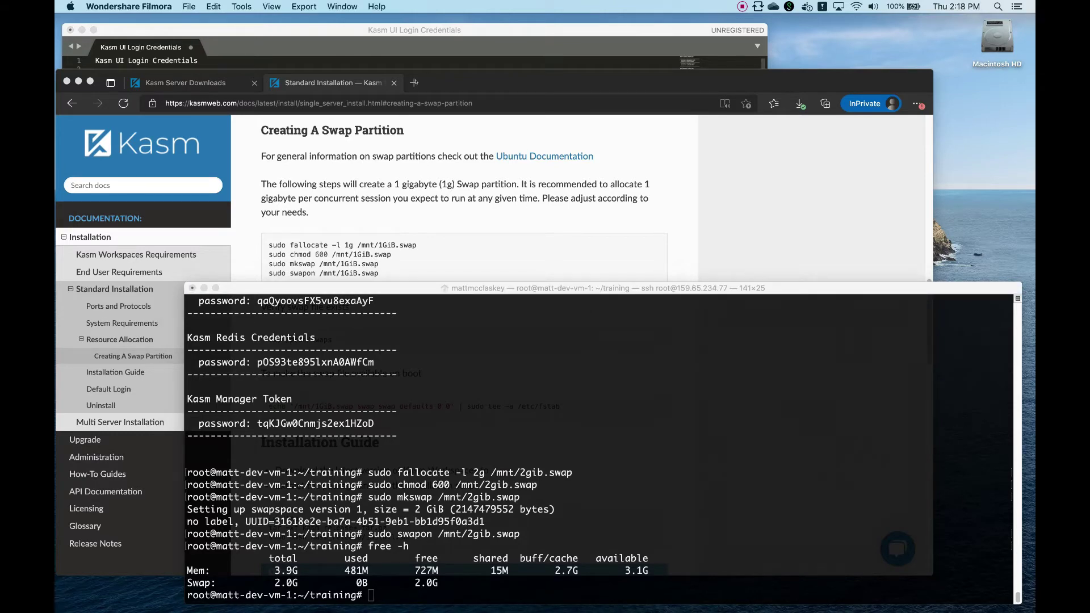
- Load 159.65.234.77 in a new private tab and bypass the certificate warning
{"action": "left_click", "coordinate": [329, 164]}
{"action": "key", "text": "super+t"}
{"action": "type", "text": "159.65.234.77"}
{"action": "key", "text": "Return"}
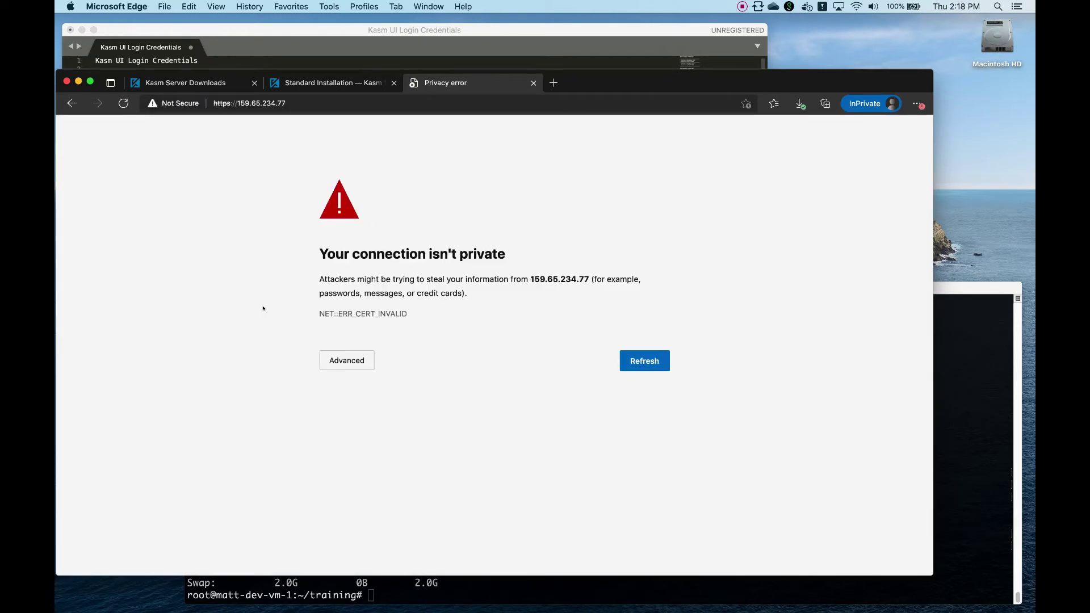
{"action": "key", "text": "super+r"}
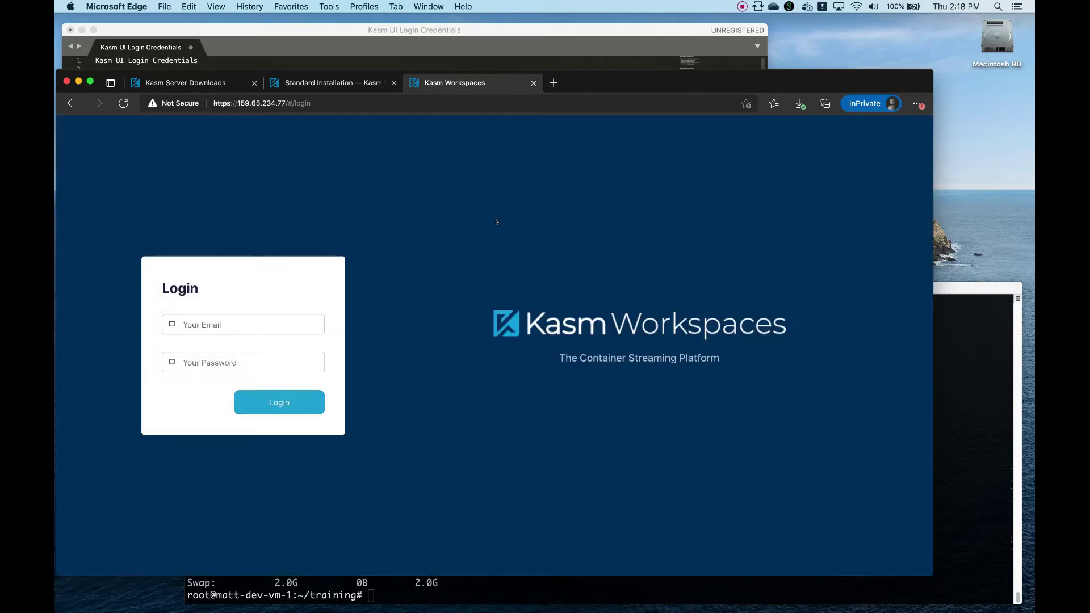
- Copy the admin account password from the credentials in Sublime Text
{"action": "left_click", "coordinate": [220, 314]}
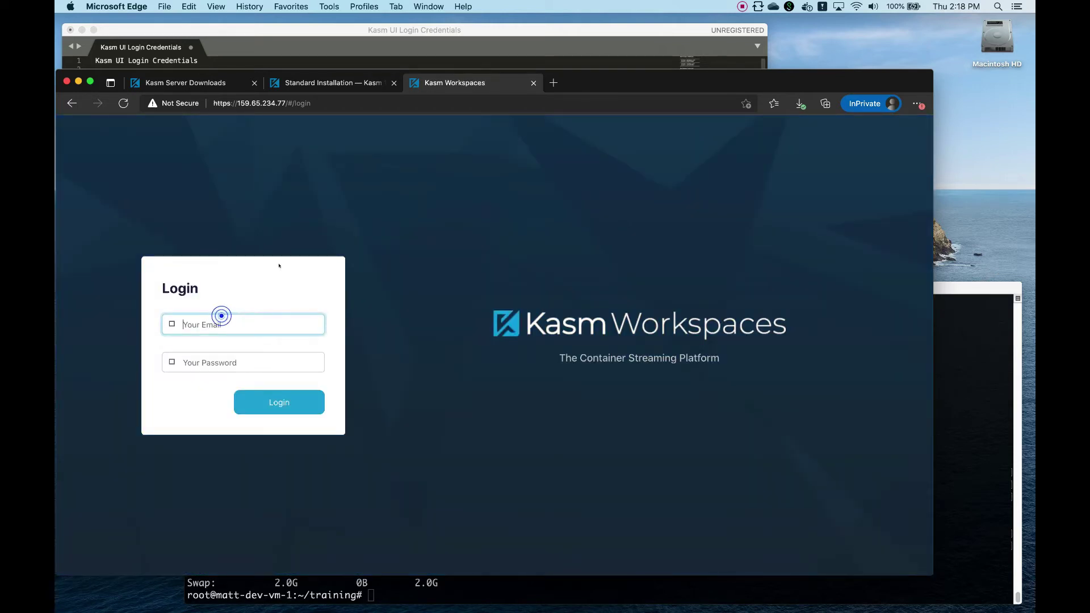
{"action": "left_click", "coordinate": [276, 44]}
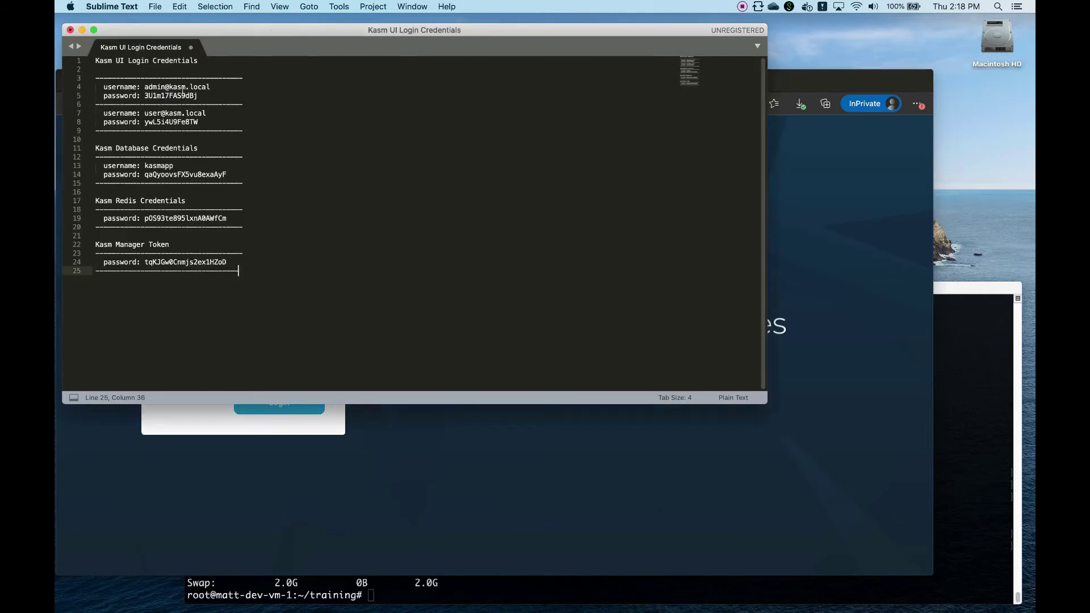
{"action": "double_click", "coordinate": [171, 95]}
{"action": "right_click", "coordinate": [182, 91]}
{"action": "left_click", "coordinate": [201, 127]}
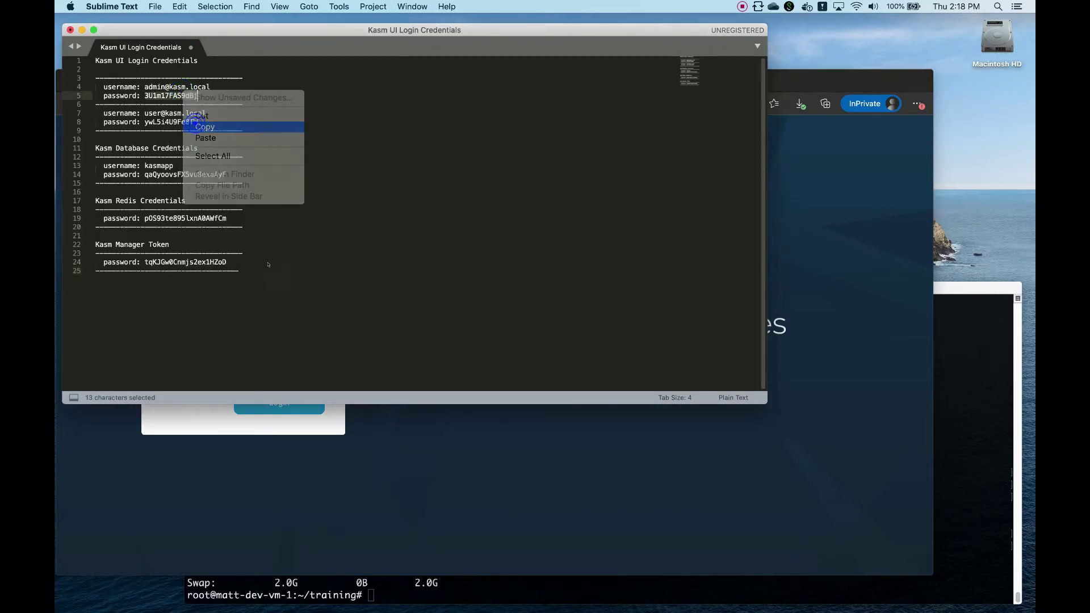
{"action": "key", "text": "super+Tab"}
- Enter the admin email, paste the copied password, and log in to Kasm
{"action": "left_click", "coordinate": [206, 322]}
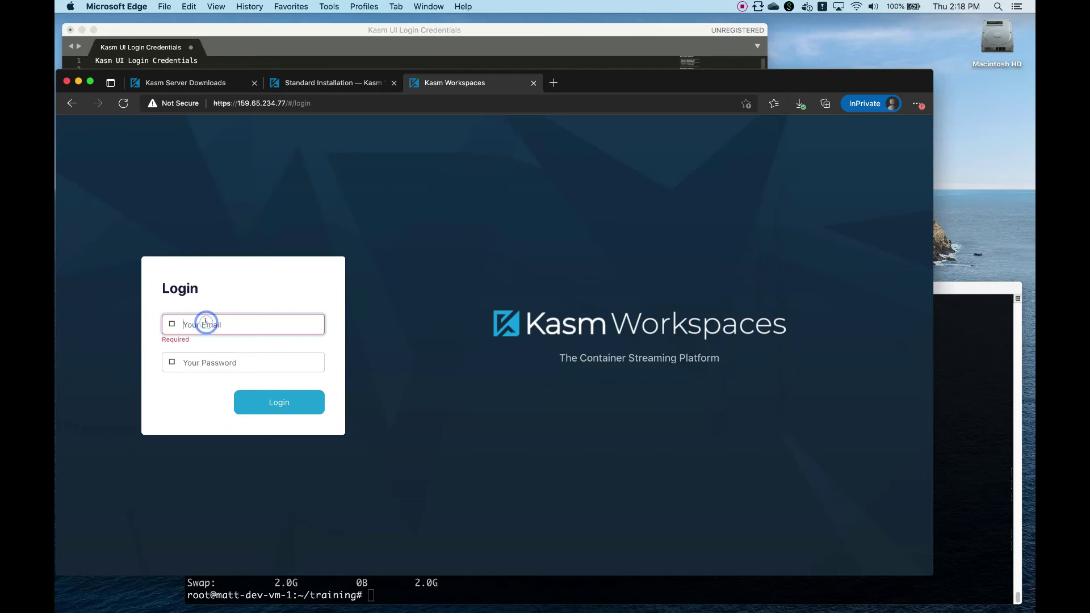
{"action": "type", "text": "admin"}
{"action": "key", "text": "Tab"}
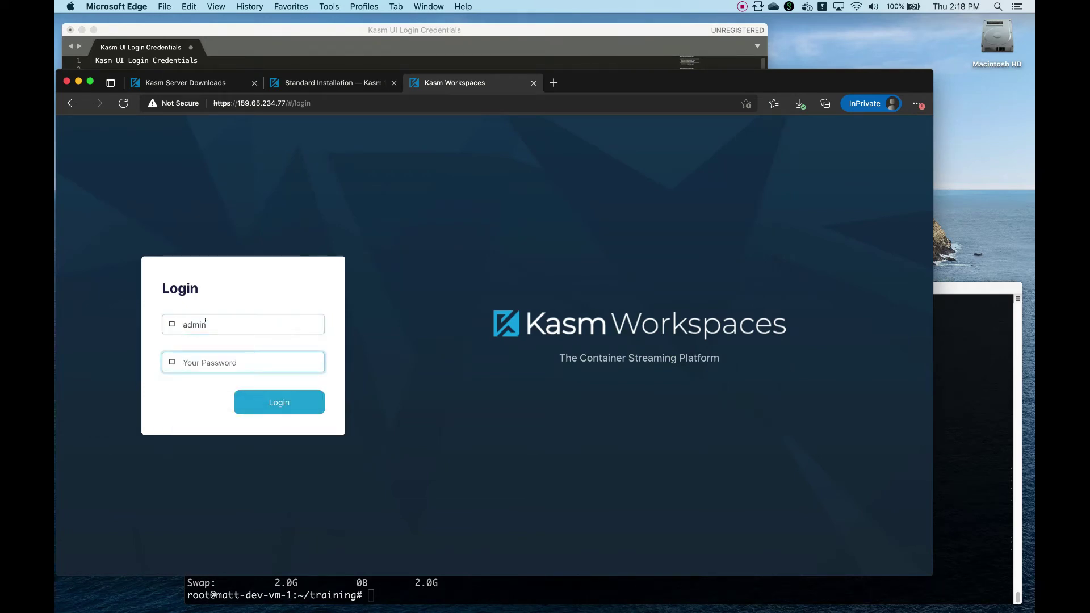
{"action": "key", "text": "shift+Tab"}
{"action": "type", "text": "admin"}
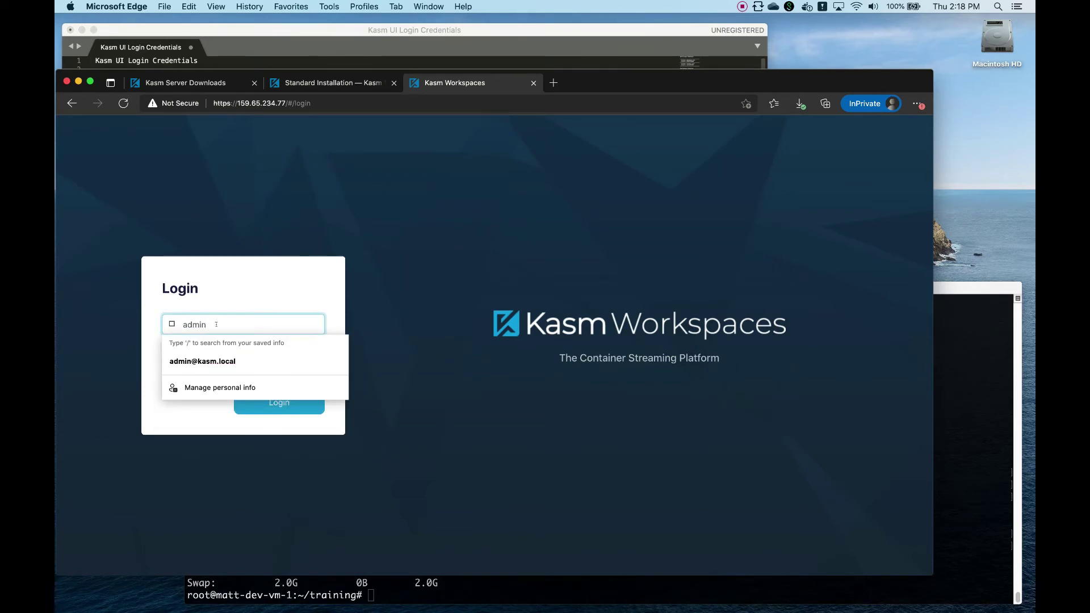
{"action": "left_click", "coordinate": [206, 360]}
{"action": "left_click", "coordinate": [204, 361]}
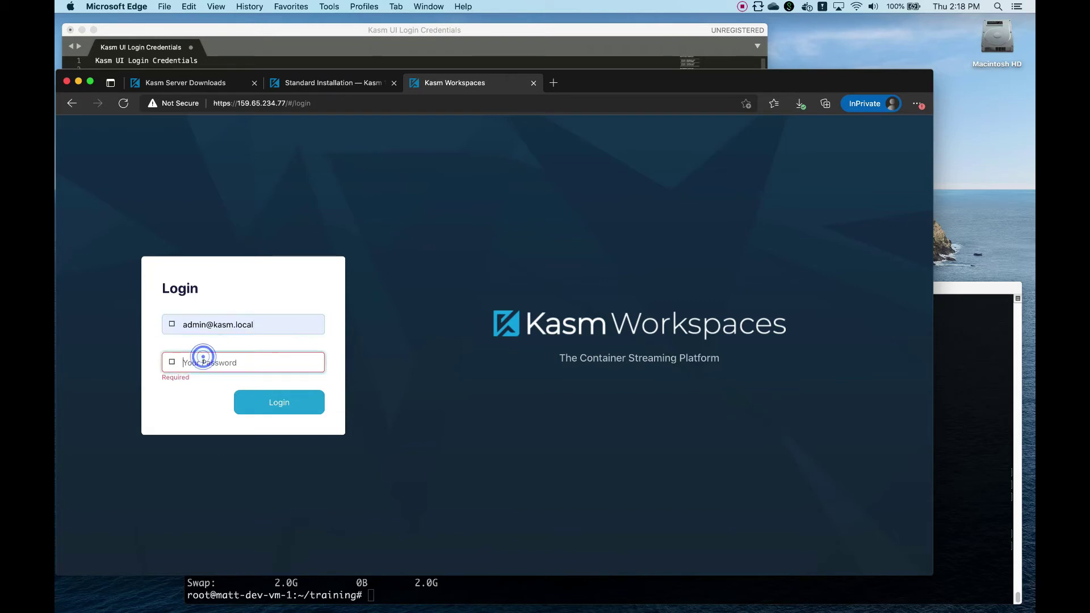
{"action": "right_click", "coordinate": [203, 361]}
{"action": "left_click", "coordinate": [234, 200]}
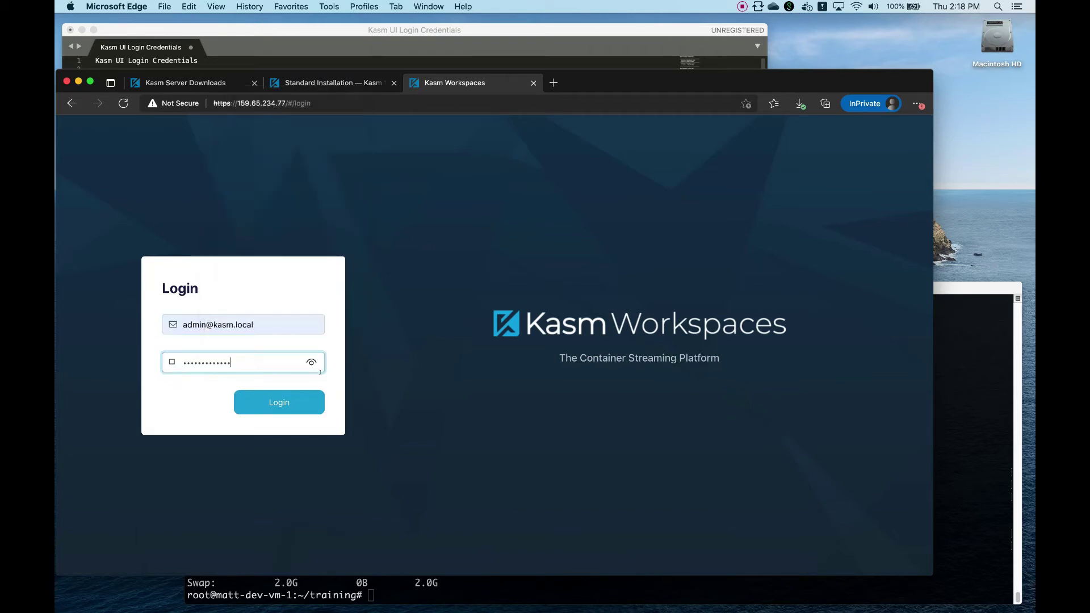
{"action": "left_click", "coordinate": [315, 401]}
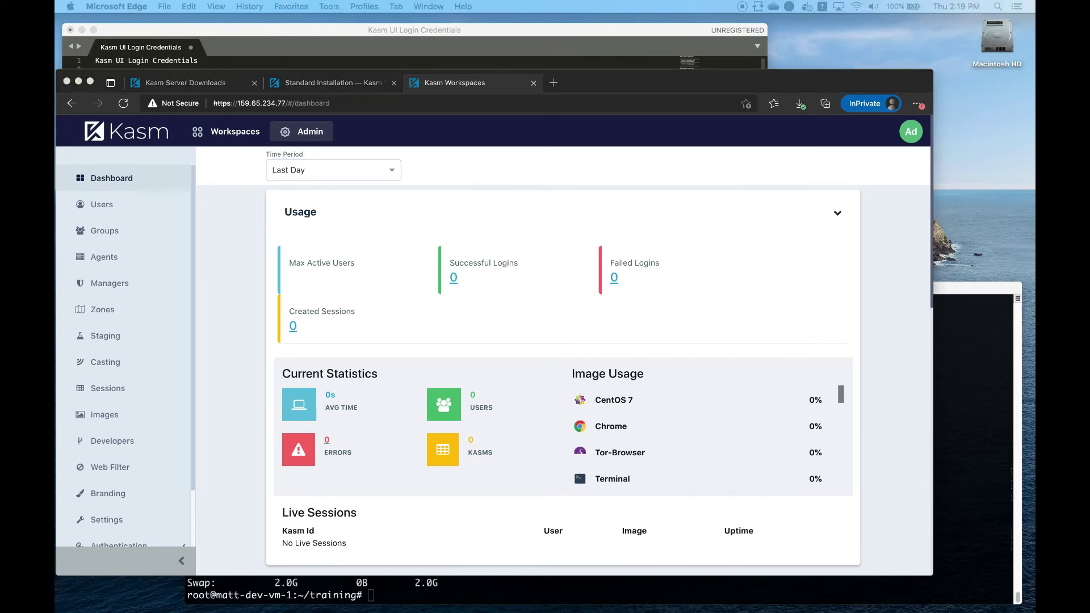
{"action": "left_click", "coordinate": [89, 203]}
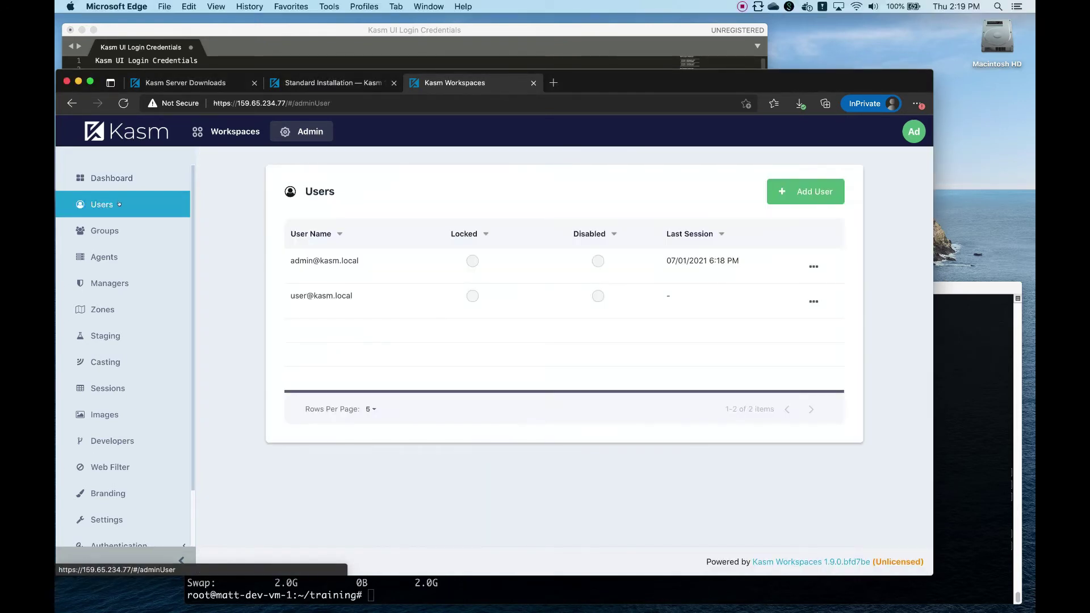
{"action": "left_click", "coordinate": [75, 238]}
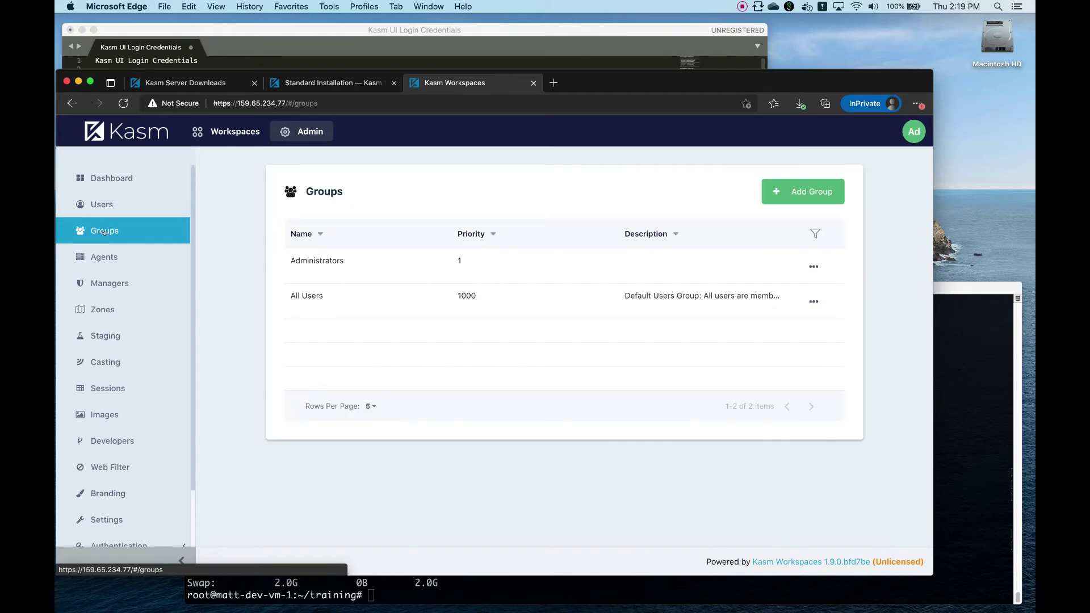
{"action": "left_click", "coordinate": [813, 301]}
{"action": "left_click", "coordinate": [799, 264]}
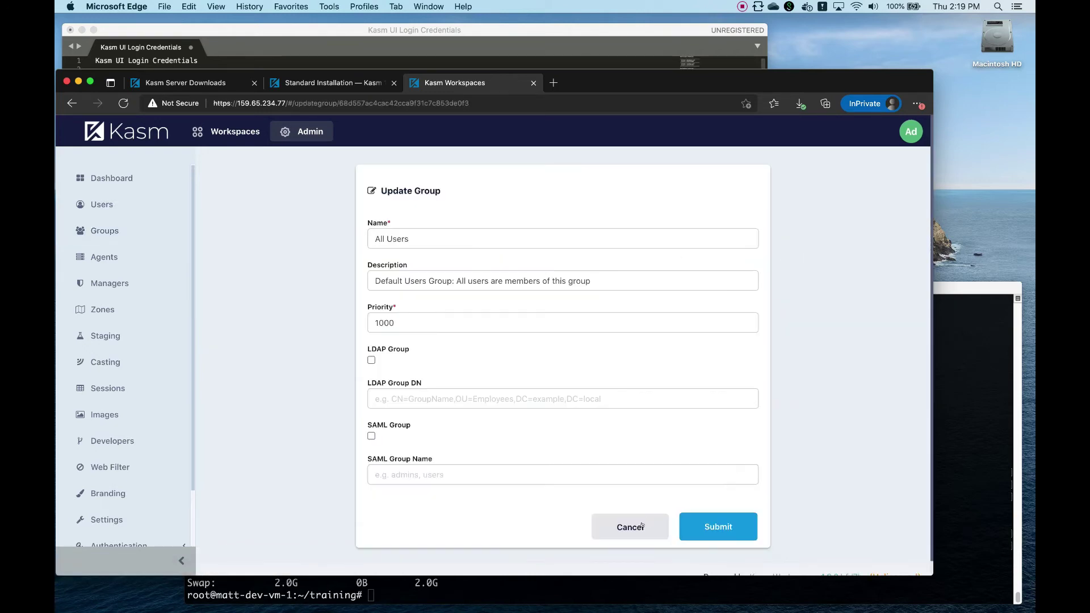
{"action": "left_click", "coordinate": [815, 293]}
{"action": "left_click", "coordinate": [817, 295]}
{"action": "left_click", "coordinate": [794, 250]}
{"action": "scroll", "coordinate": [585, 363], "scroll_direction": "down", "scroll_amount": 10}
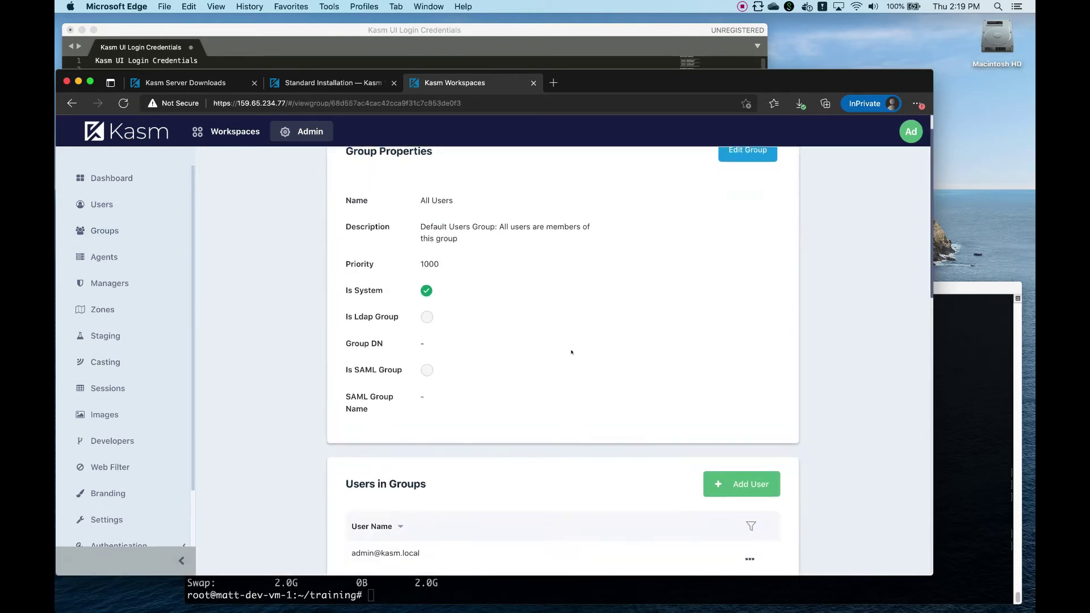
{"action": "scroll", "coordinate": [597, 378], "scroll_direction": "down", "scroll_amount": 1}
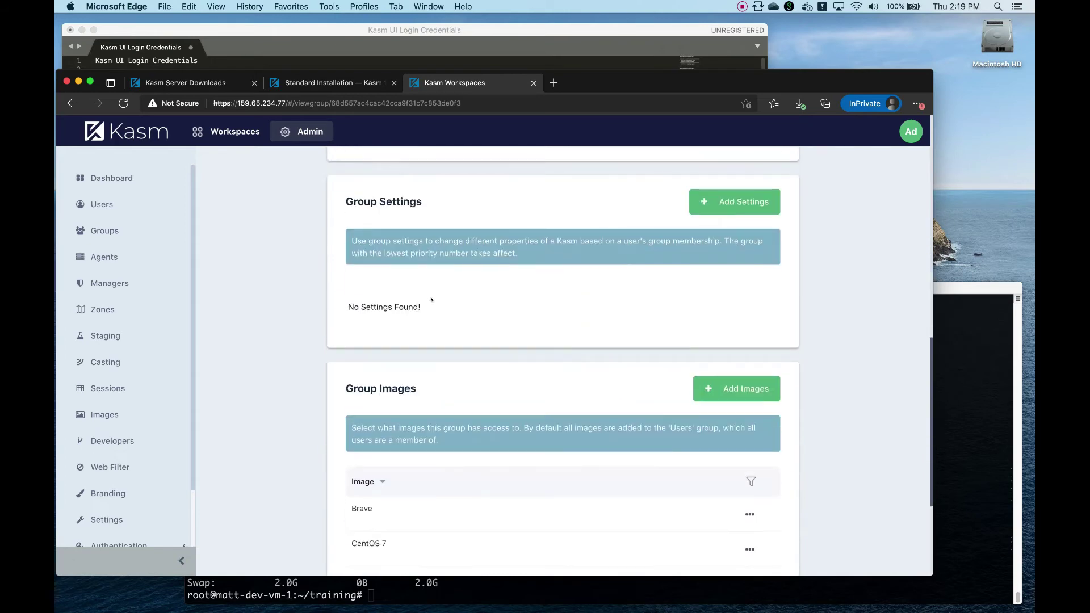
{"action": "left_click", "coordinate": [703, 202]}
{"action": "left_click", "coordinate": [501, 346]}
{"action": "scroll", "coordinate": [511, 420], "scroll_direction": "down", "scroll_amount": 5}
{"action": "left_click", "coordinate": [511, 418]}
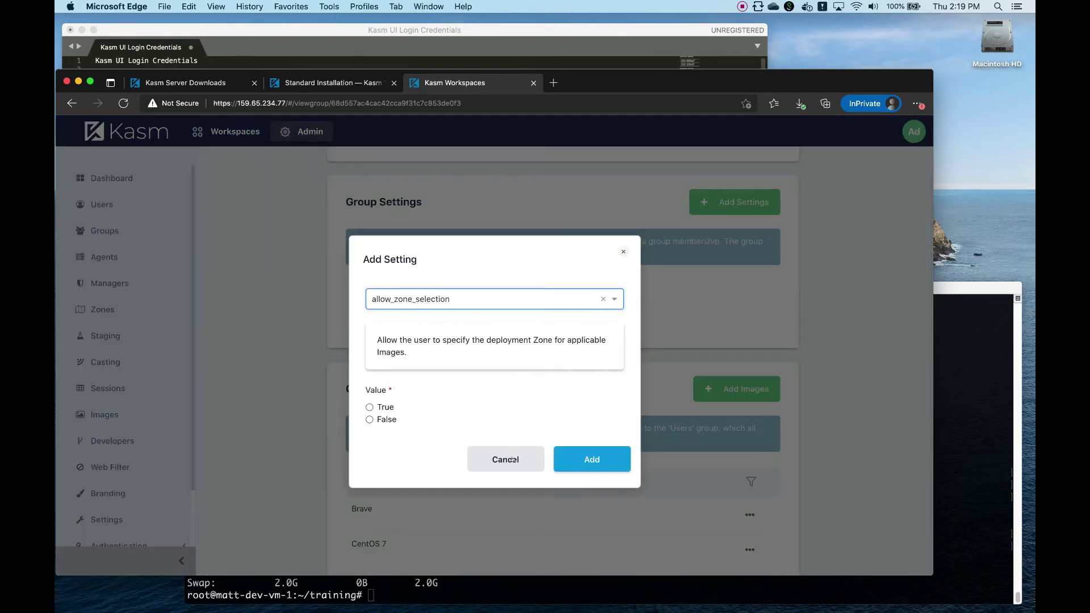
{"action": "left_click", "coordinate": [512, 459]}
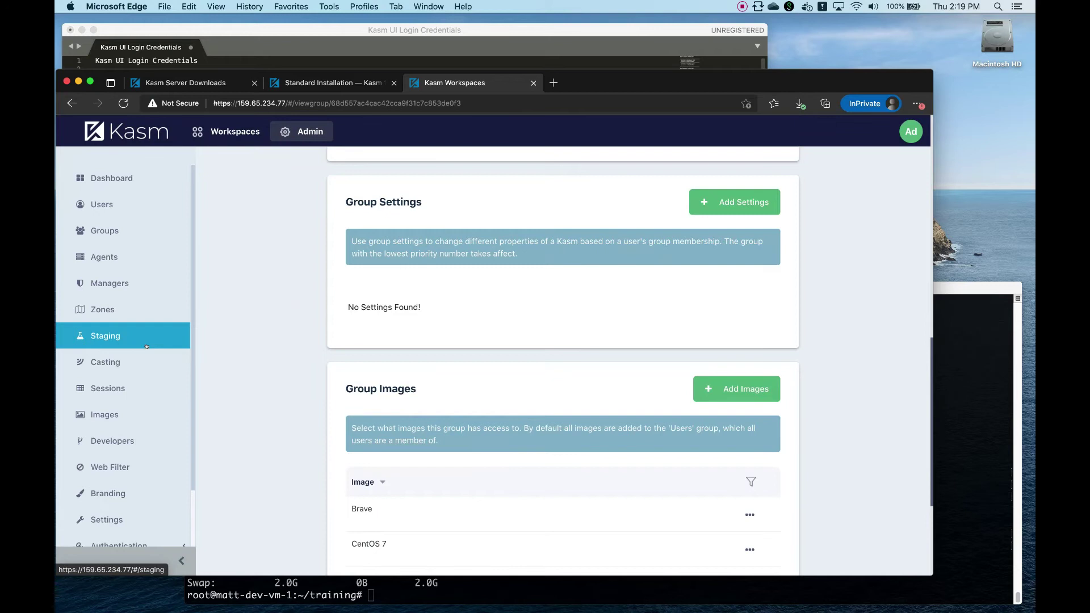
{"action": "scroll", "coordinate": [131, 431], "scroll_direction": "down", "scroll_amount": 3}
{"action": "left_click", "coordinate": [131, 482]}
{"action": "left_click", "coordinate": [120, 477]}
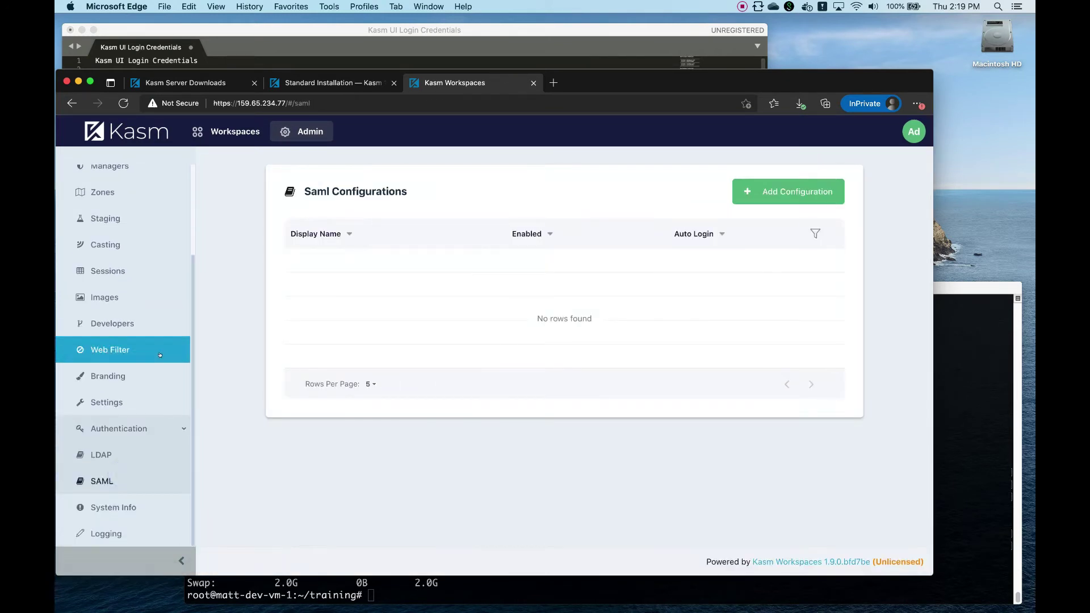
{"action": "scroll", "coordinate": [125, 316], "scroll_direction": "up", "scroll_amount": 3}
{"action": "left_click", "coordinate": [136, 178]}
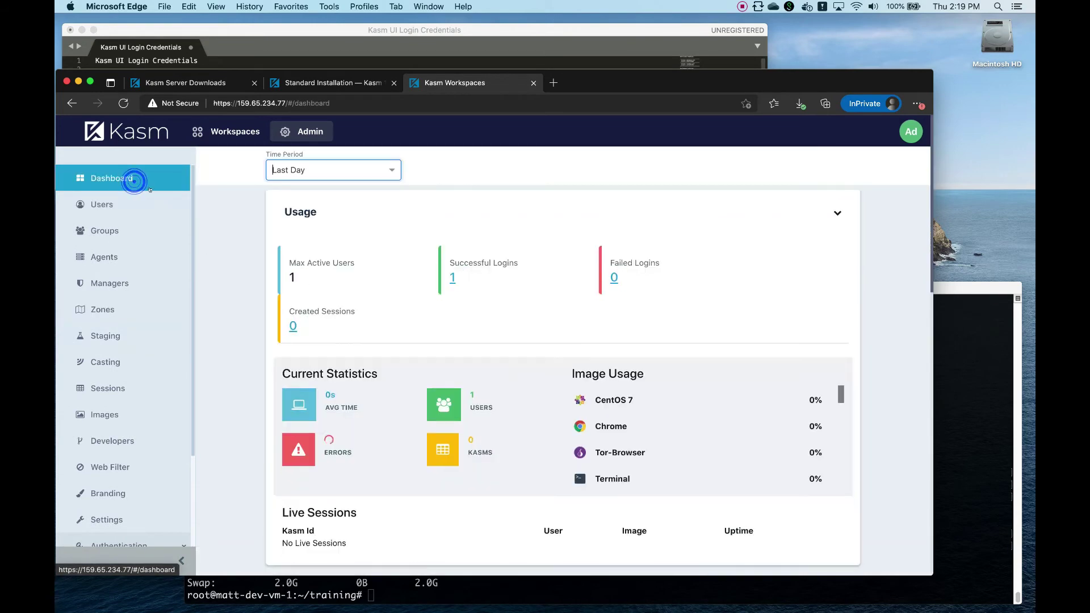
{"action": "scroll", "coordinate": [268, 382], "scroll_direction": "down", "scroll_amount": 5}
- Launch an Ubuntu Bionic session from the Desktop workspaces
{"action": "left_click", "coordinate": [219, 129]}
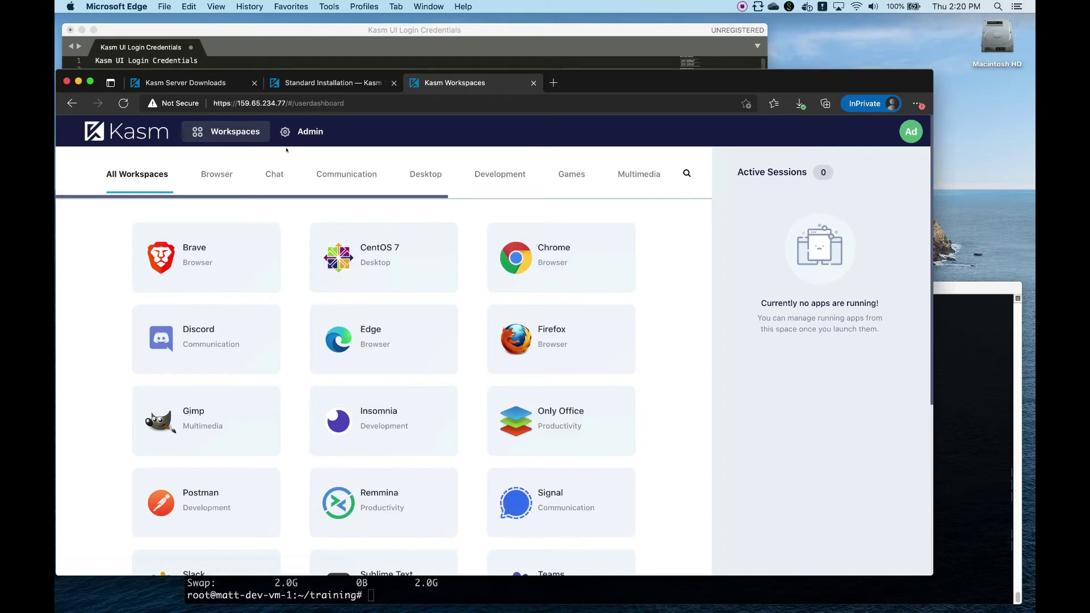
{"action": "left_click", "coordinate": [427, 175]}
{"action": "left_click", "coordinate": [470, 257]}
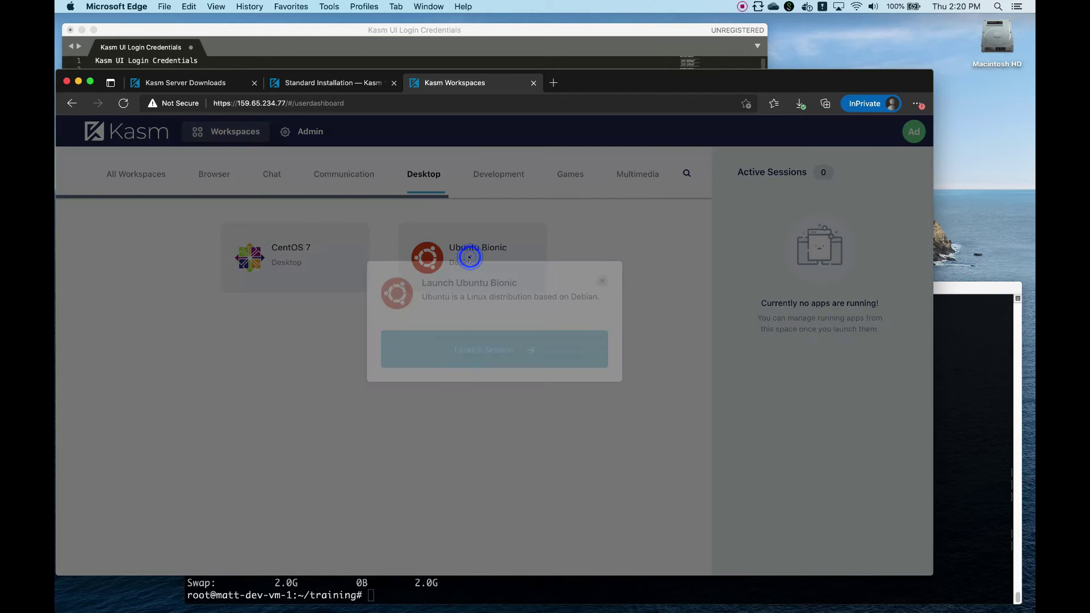
{"action": "left_click", "coordinate": [518, 373]}
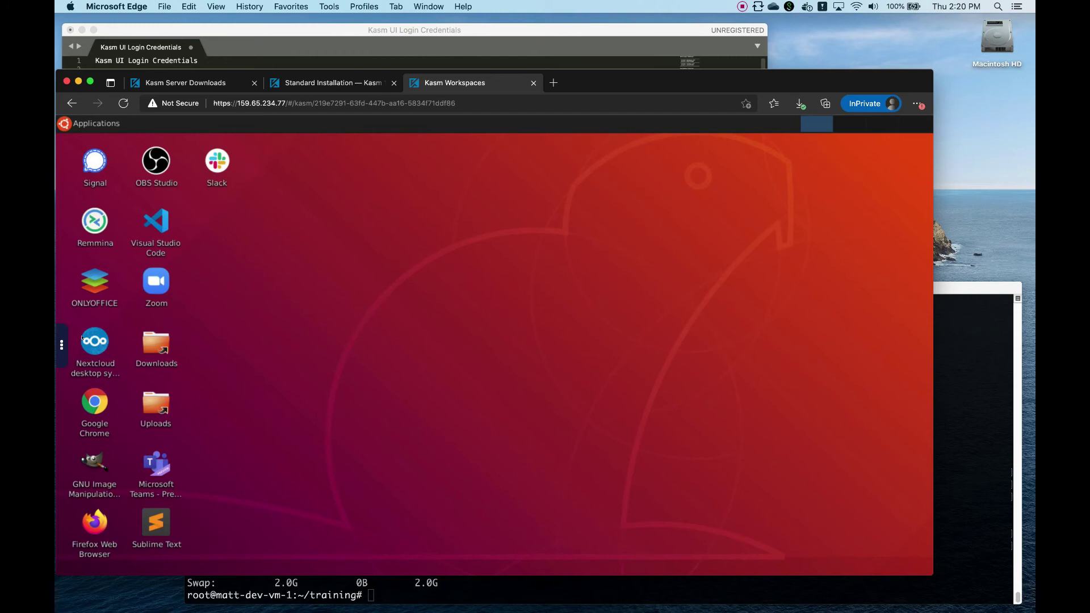
- Slide out the Kasm control panel from the handle on the left edge
{"action": "left_click", "coordinate": [62, 343]}
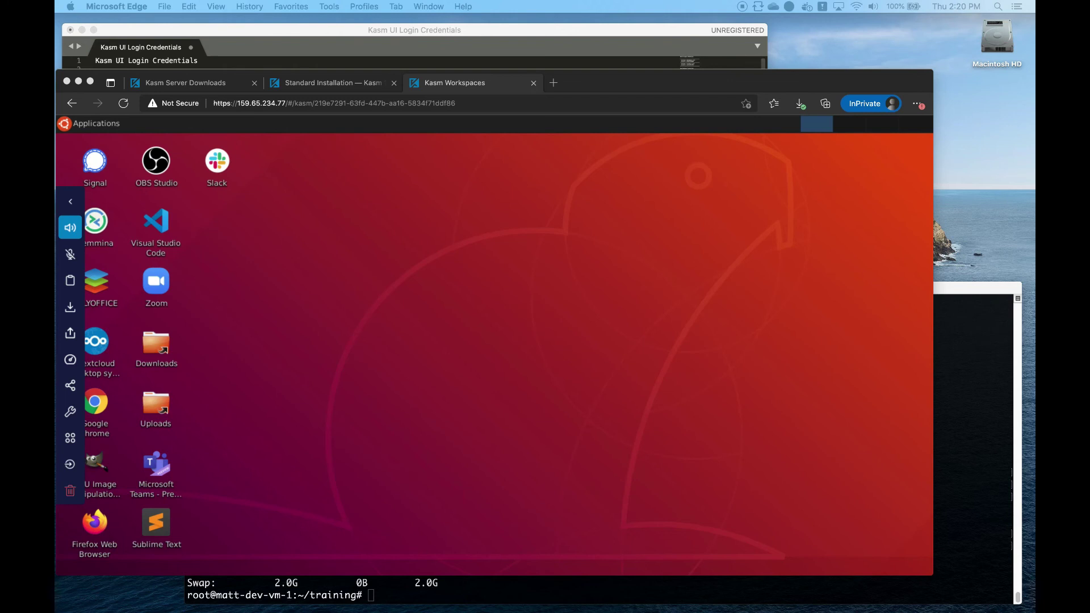
- Return to Workspaces and delete the running Ubuntu Bionic session, confirming the deletion
{"action": "left_click", "coordinate": [69, 438]}
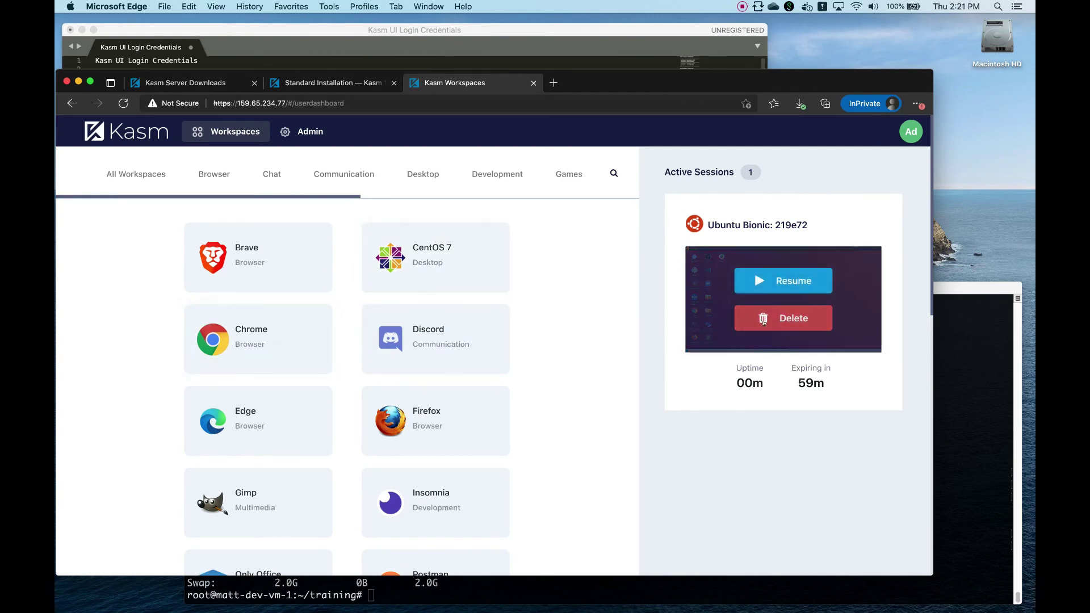
{"action": "left_click", "coordinate": [767, 321]}
{"action": "left_click", "coordinate": [540, 391]}
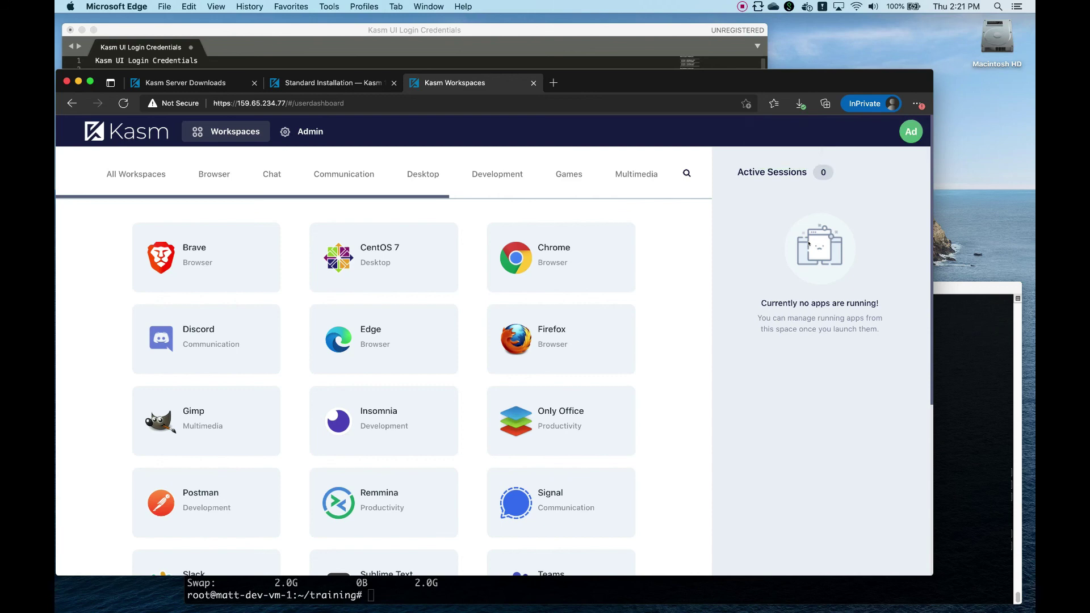
- Open the admin's Profile page and scroll to Session Usage Details showing the destroyed Ubuntu Bionic session
{"action": "left_click", "coordinate": [904, 135]}
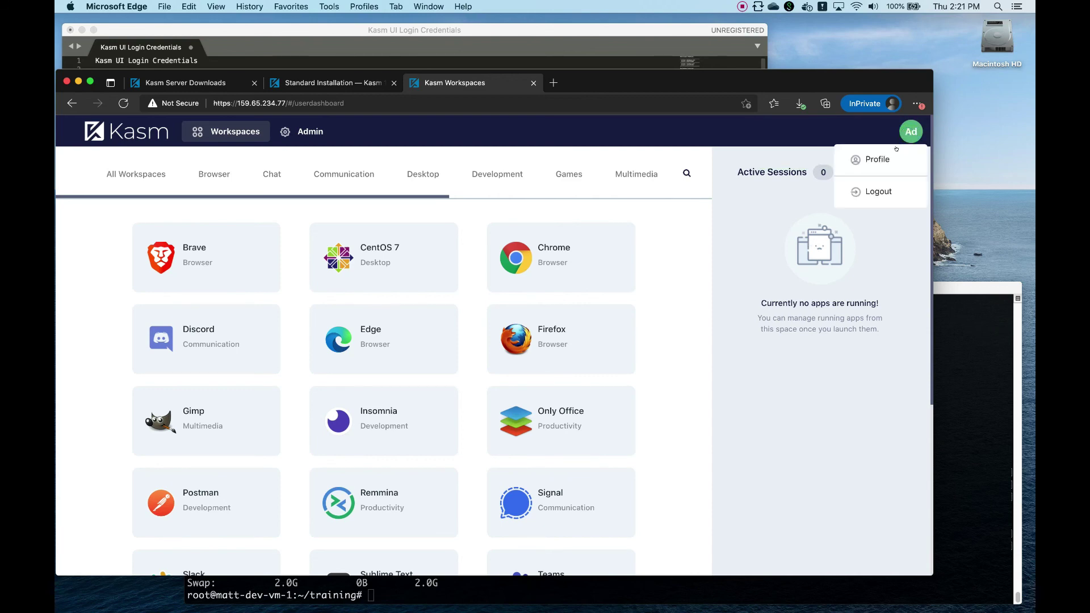
{"action": "left_click", "coordinate": [894, 155]}
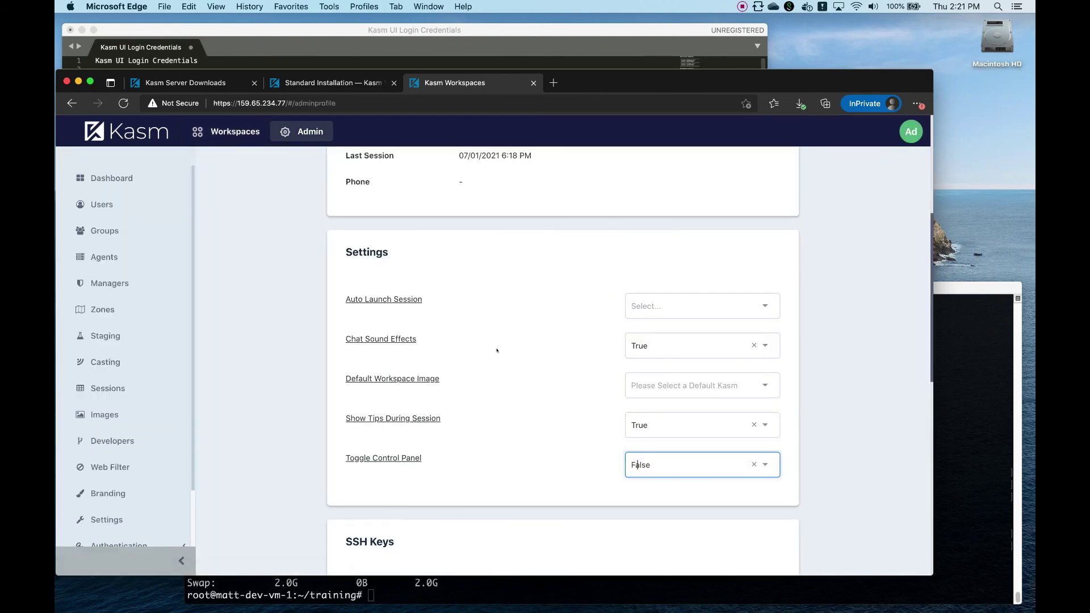
{"action": "scroll", "coordinate": [494, 352], "scroll_direction": "down", "scroll_amount": 6}
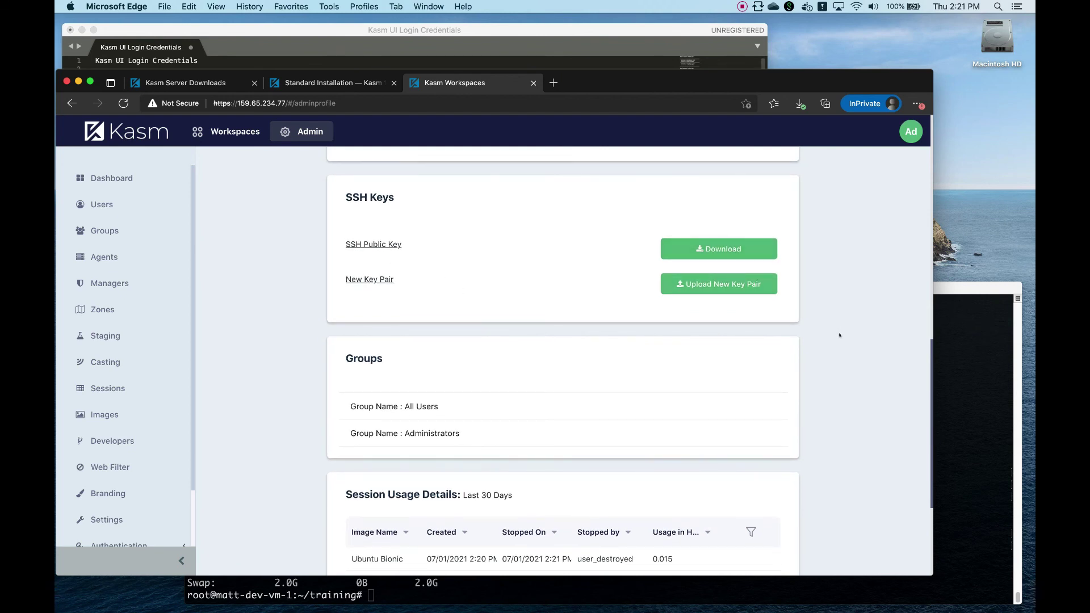
{"action": "scroll", "coordinate": [746, 293], "scroll_direction": "down", "scroll_amount": 3}
{"action": "scroll", "coordinate": [748, 416], "scroll_direction": "down", "scroll_amount": 2}
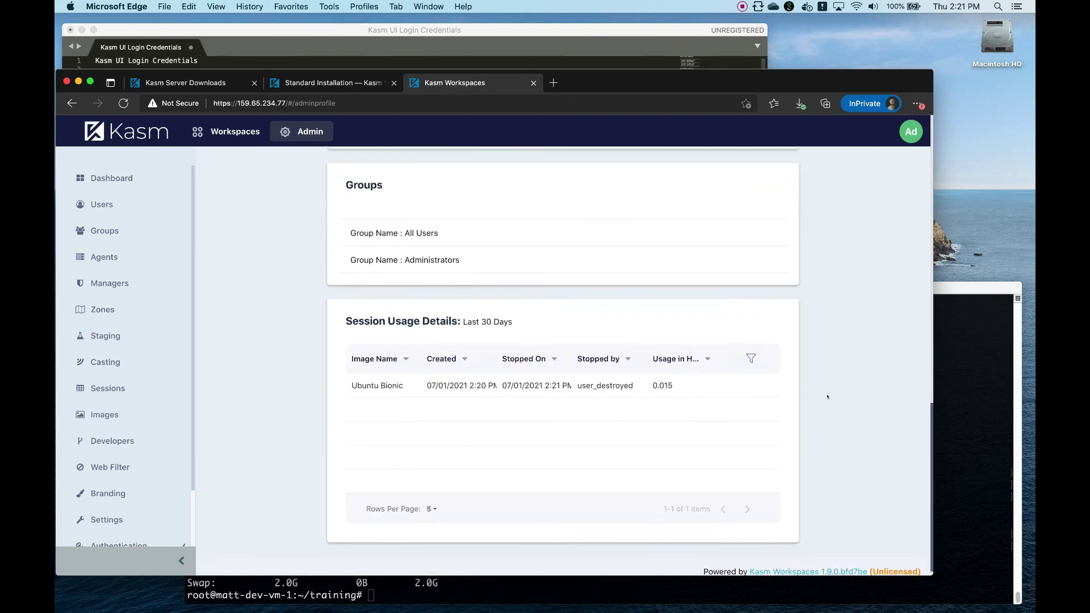